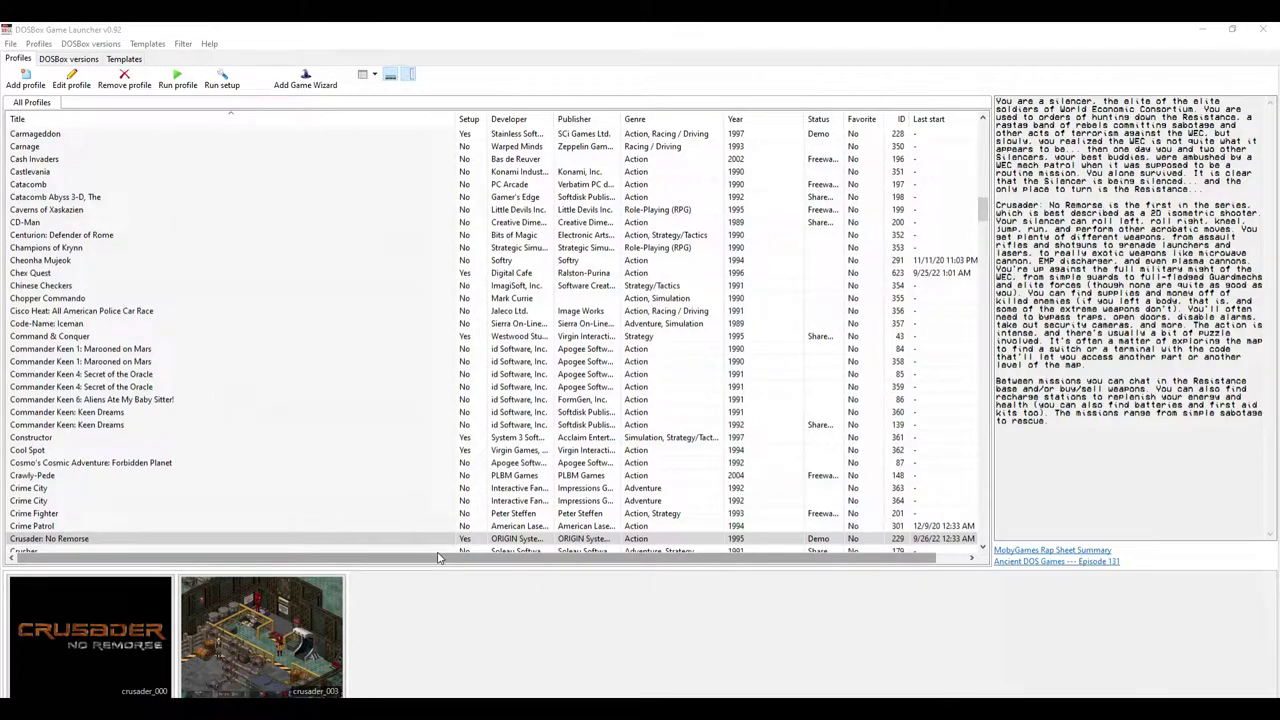
Step: Check the files in the the-original-mulan folder and start a new game profile titled "mulan"
click(31, 79)
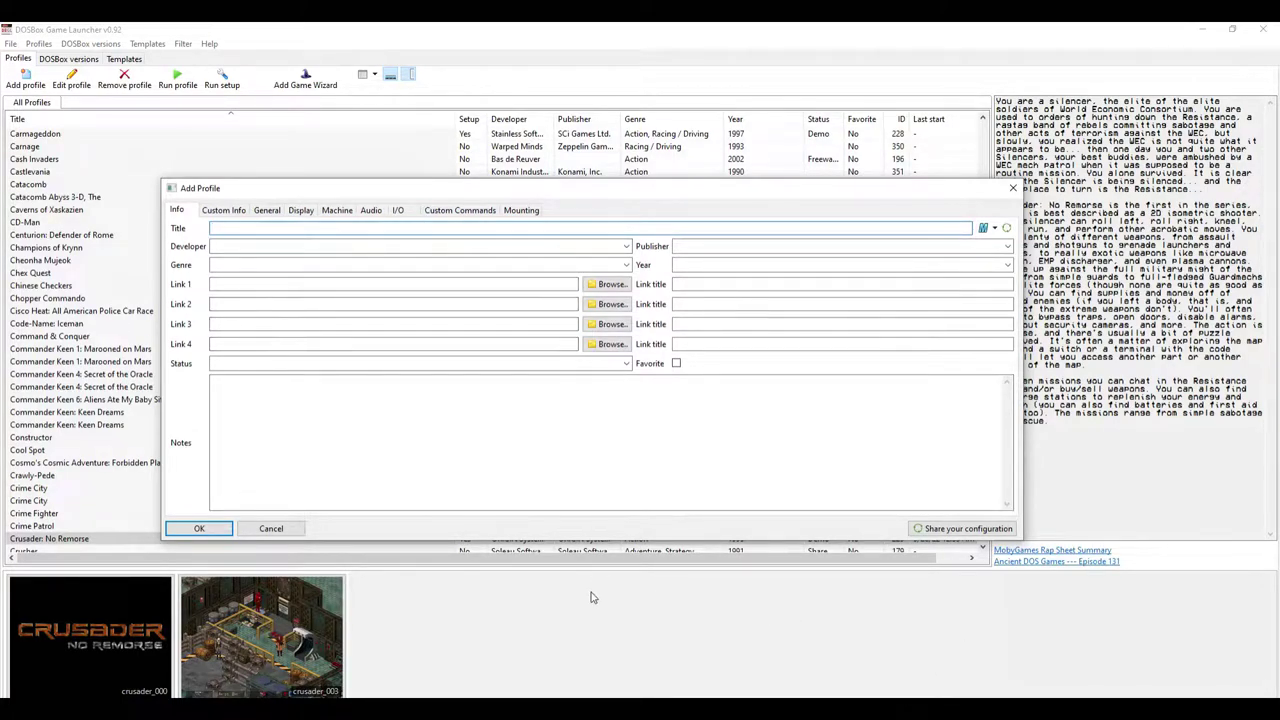
click(363, 710)
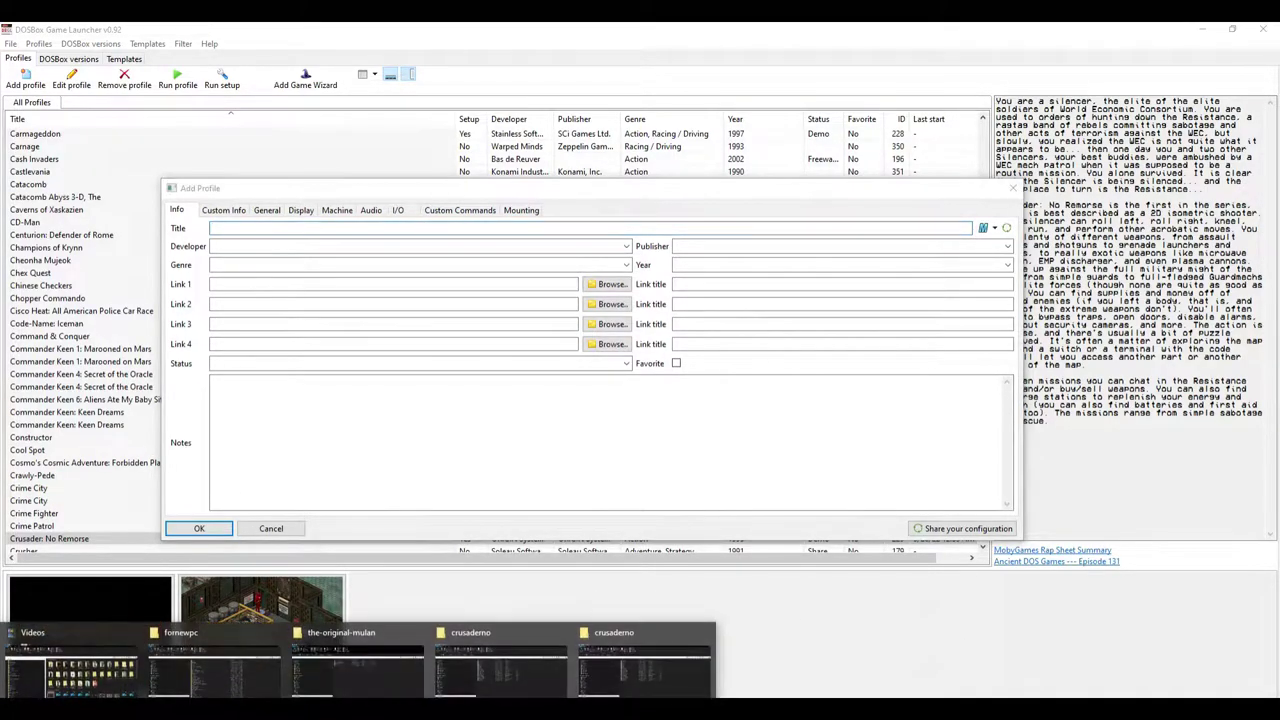
click(689, 690)
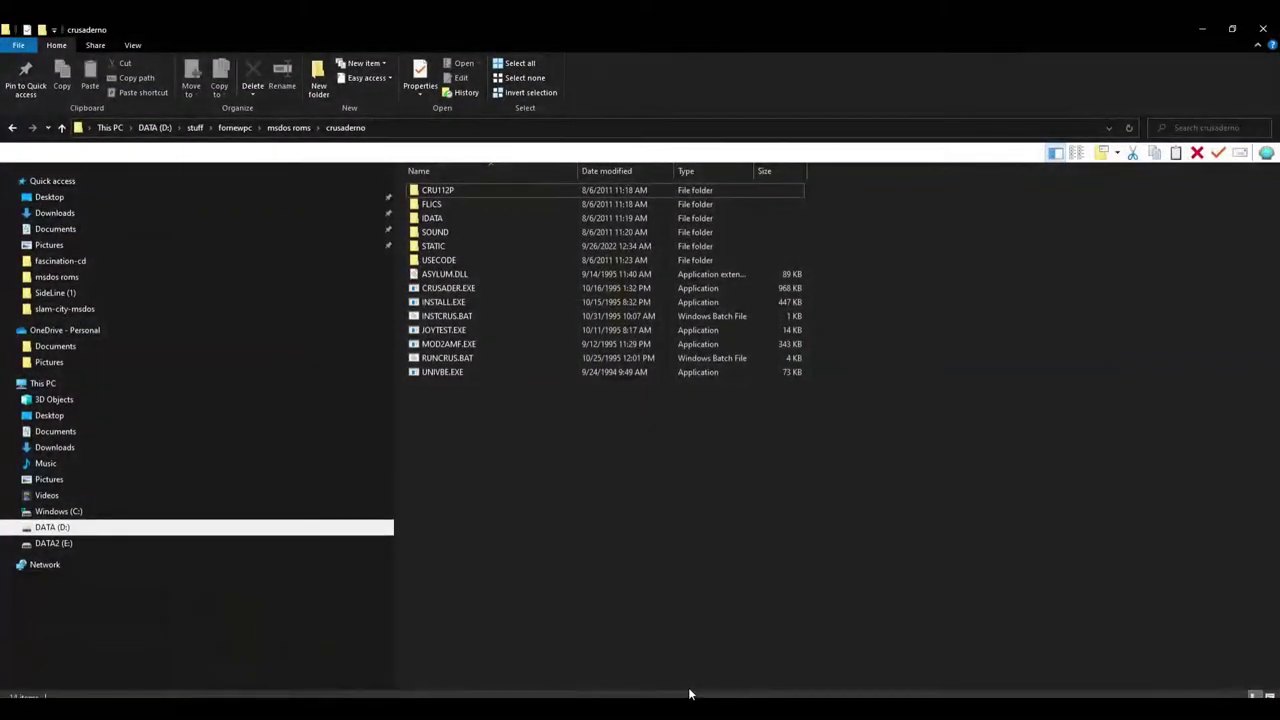
click(1202, 28)
click(363, 710)
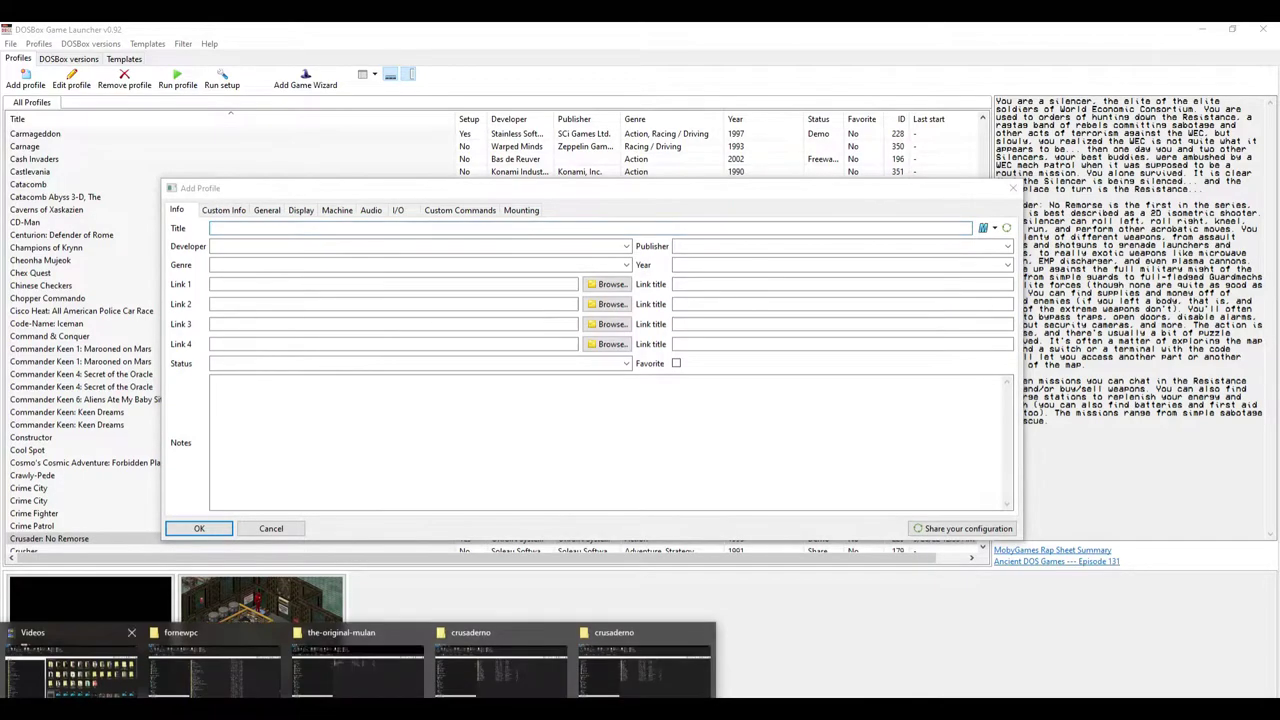
click(384, 675)
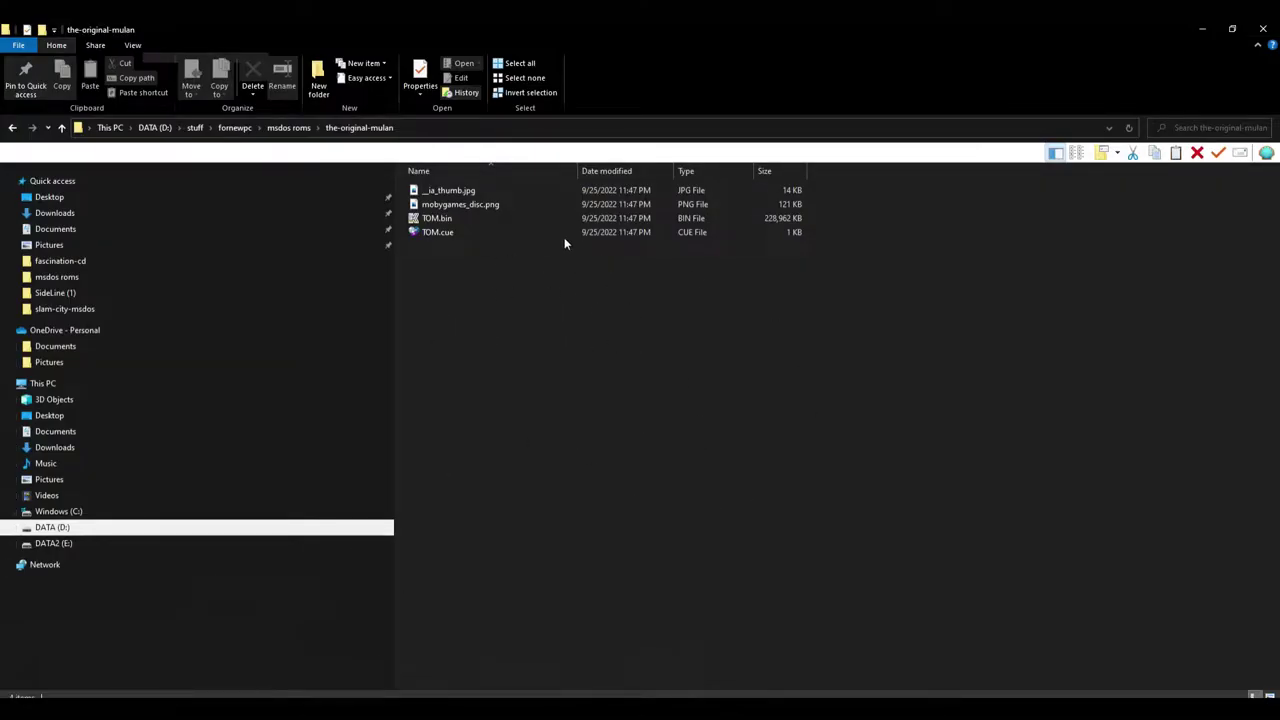
click(1199, 29)
text(mulan)
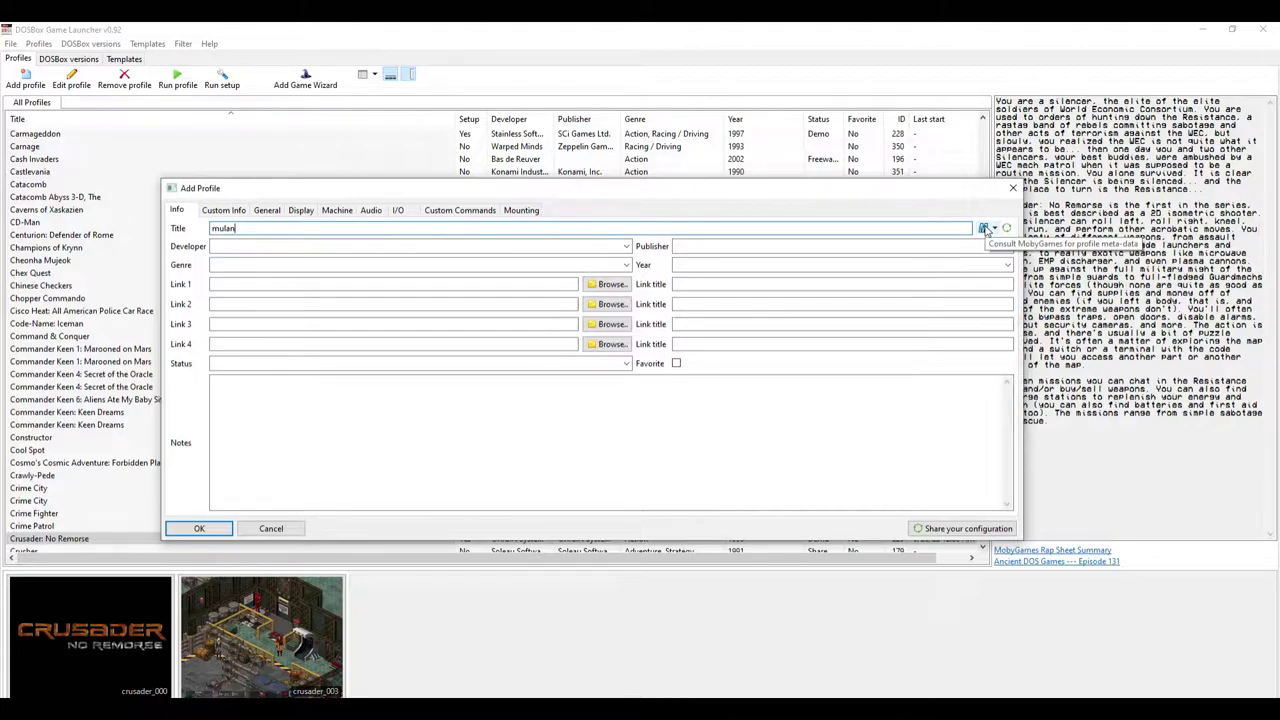
Step: Mount the msdos roms\the-original-mulan folder as drive C of type dir in the new profile
click(522, 211)
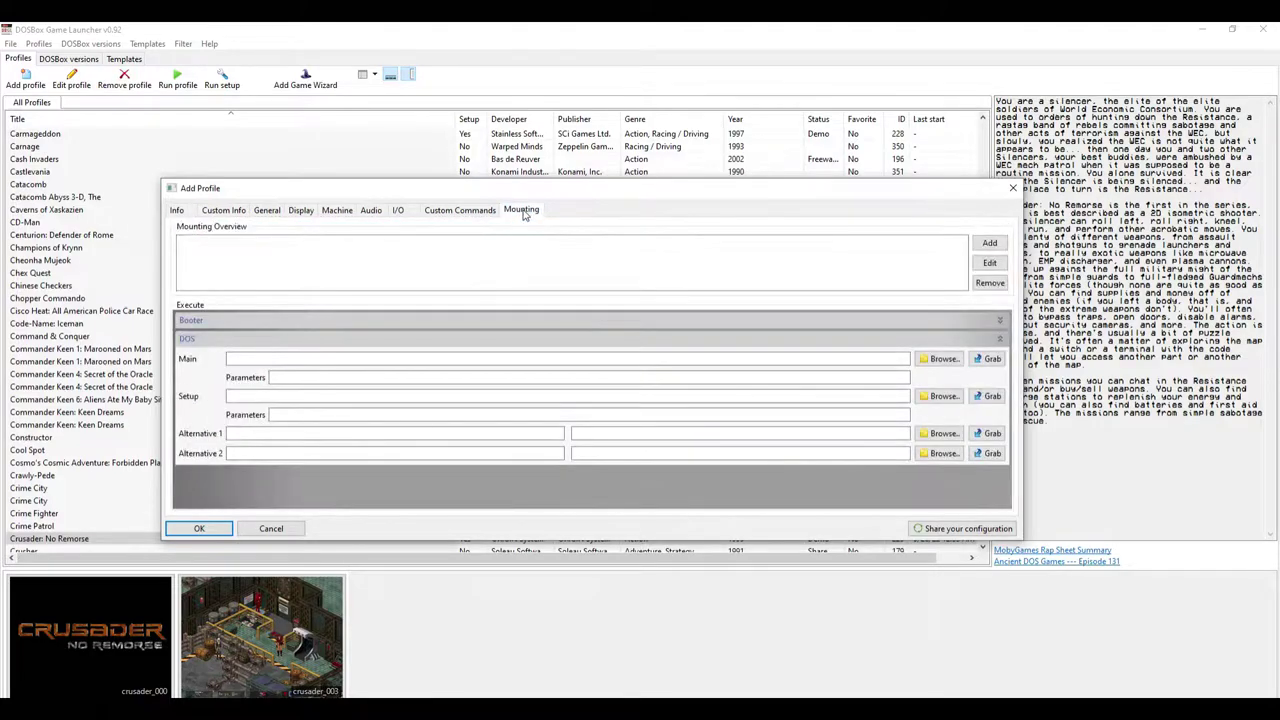
click(989, 244)
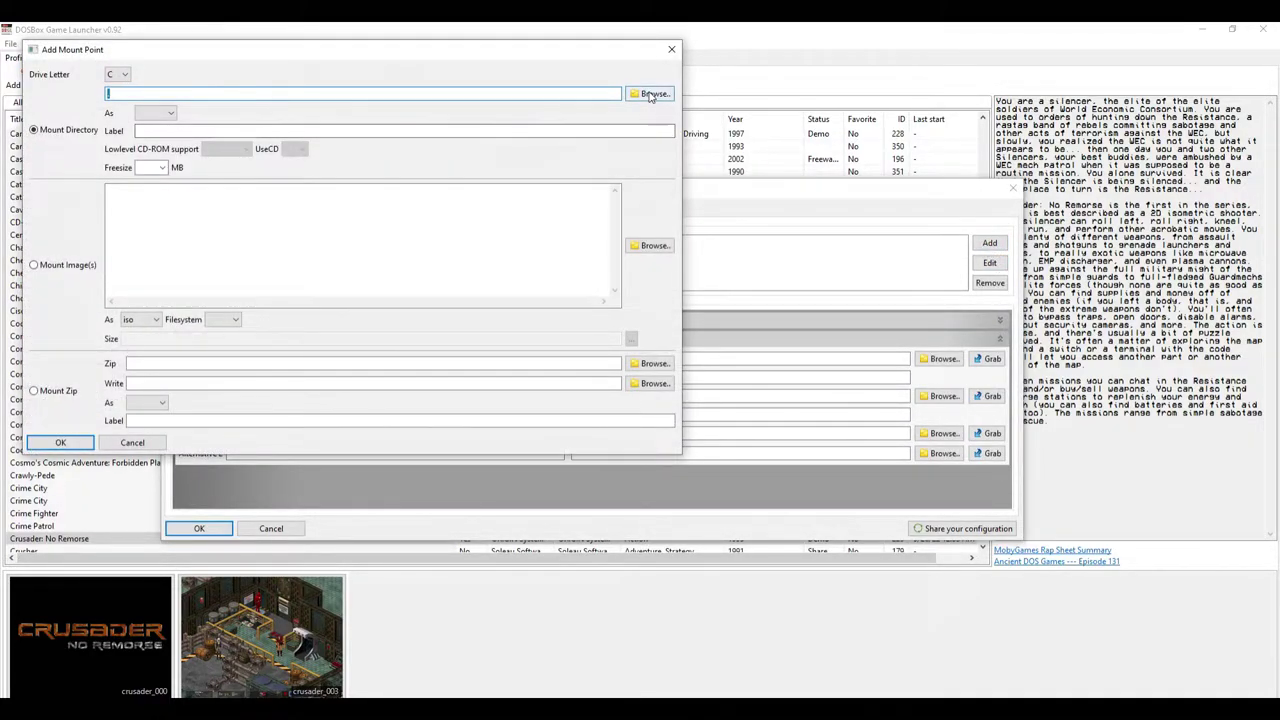
click(653, 95)
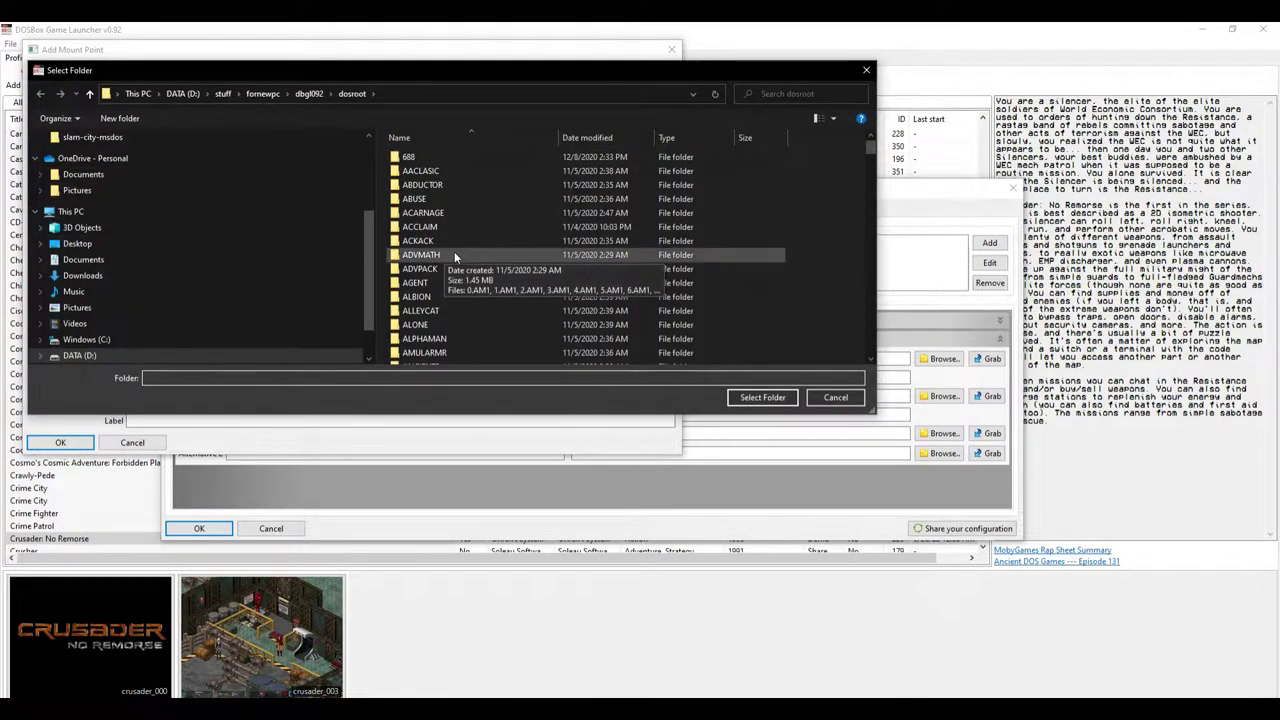
drag(369, 238, 357, 160)
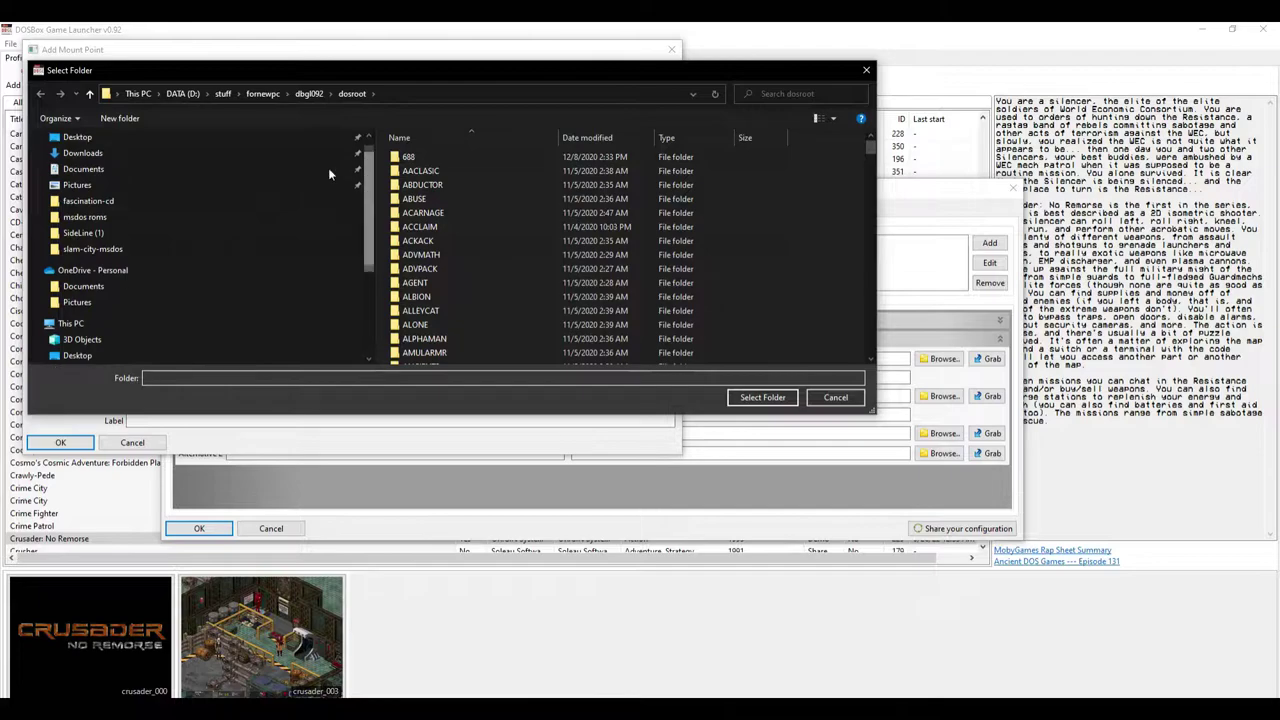
click(86, 216)
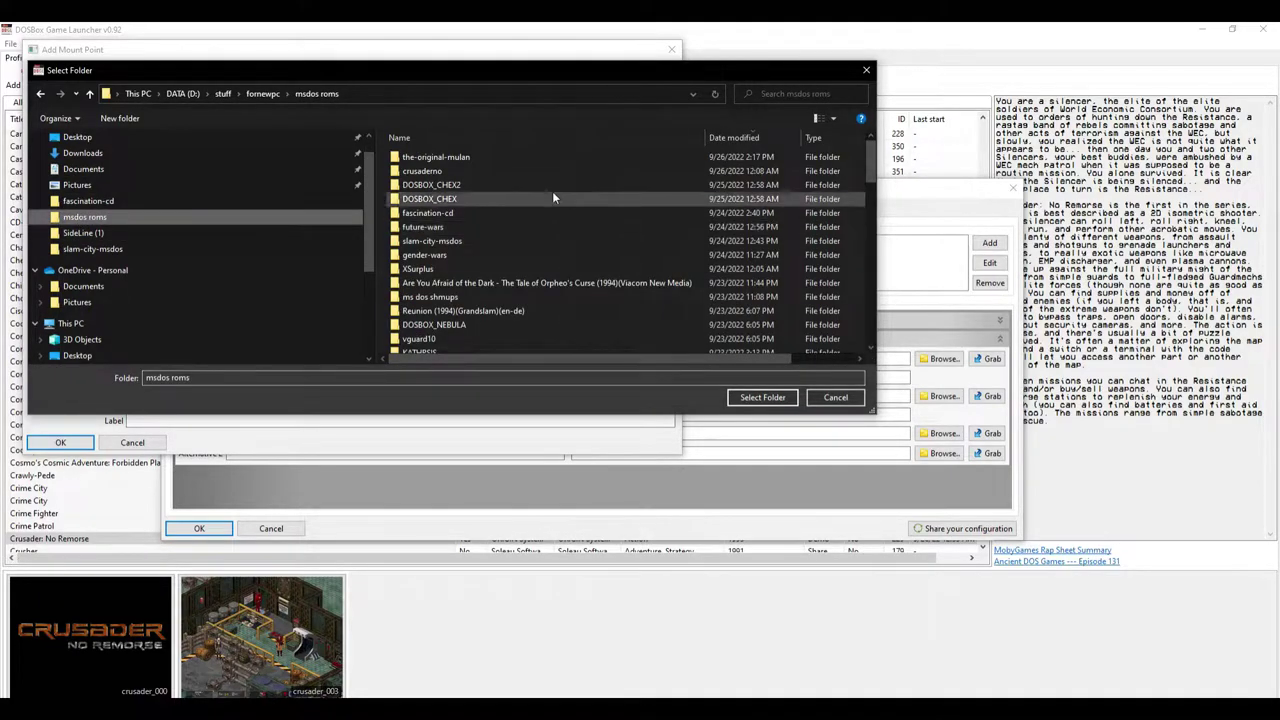
click(485, 157)
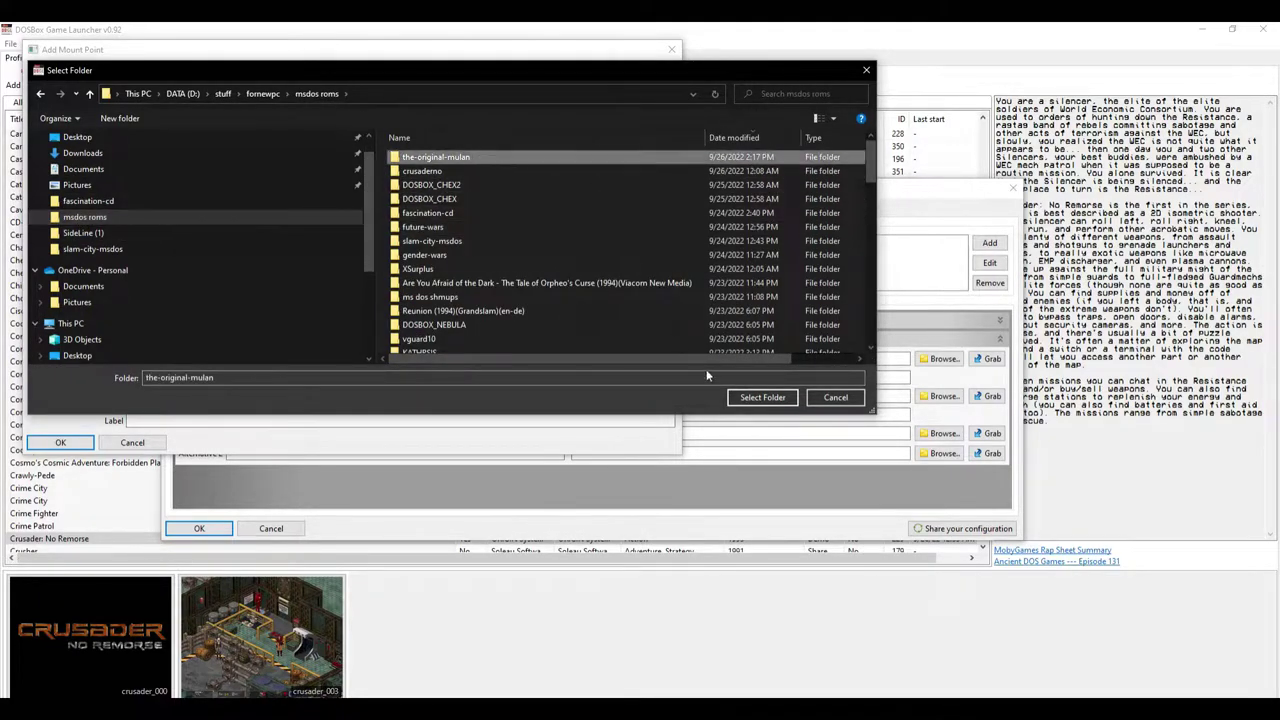
click(763, 398)
click(150, 117)
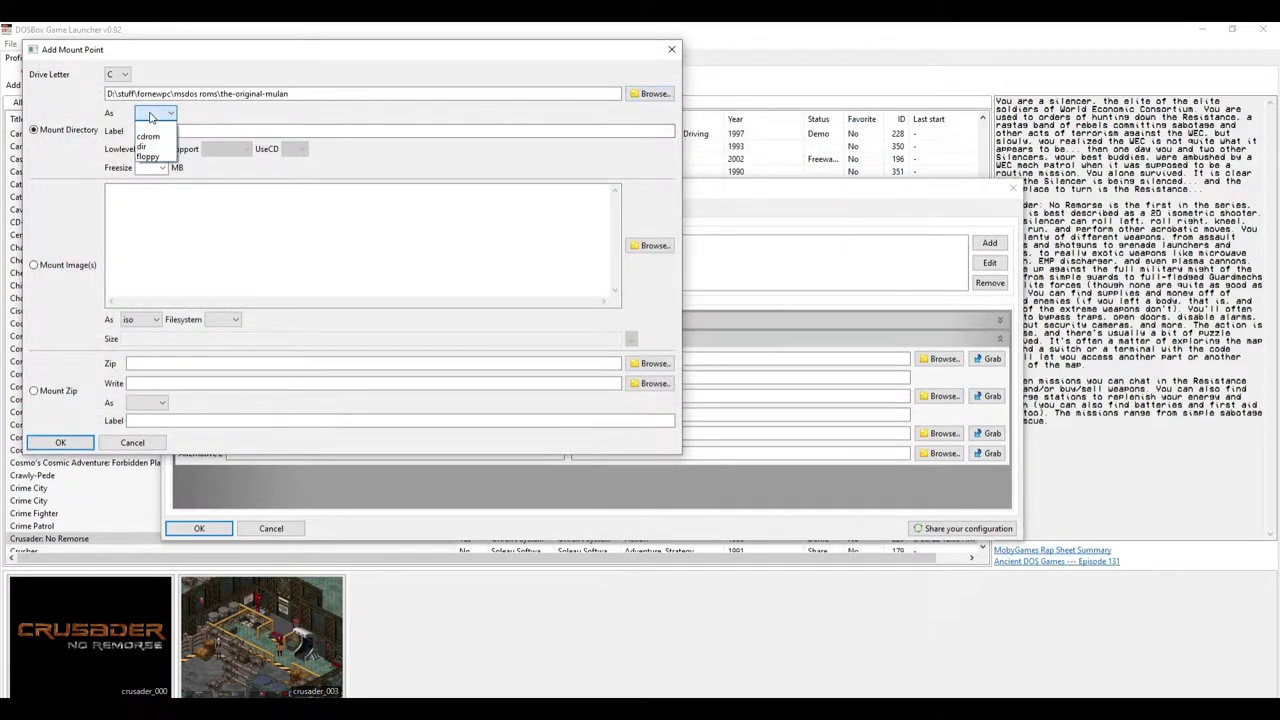
click(152, 143)
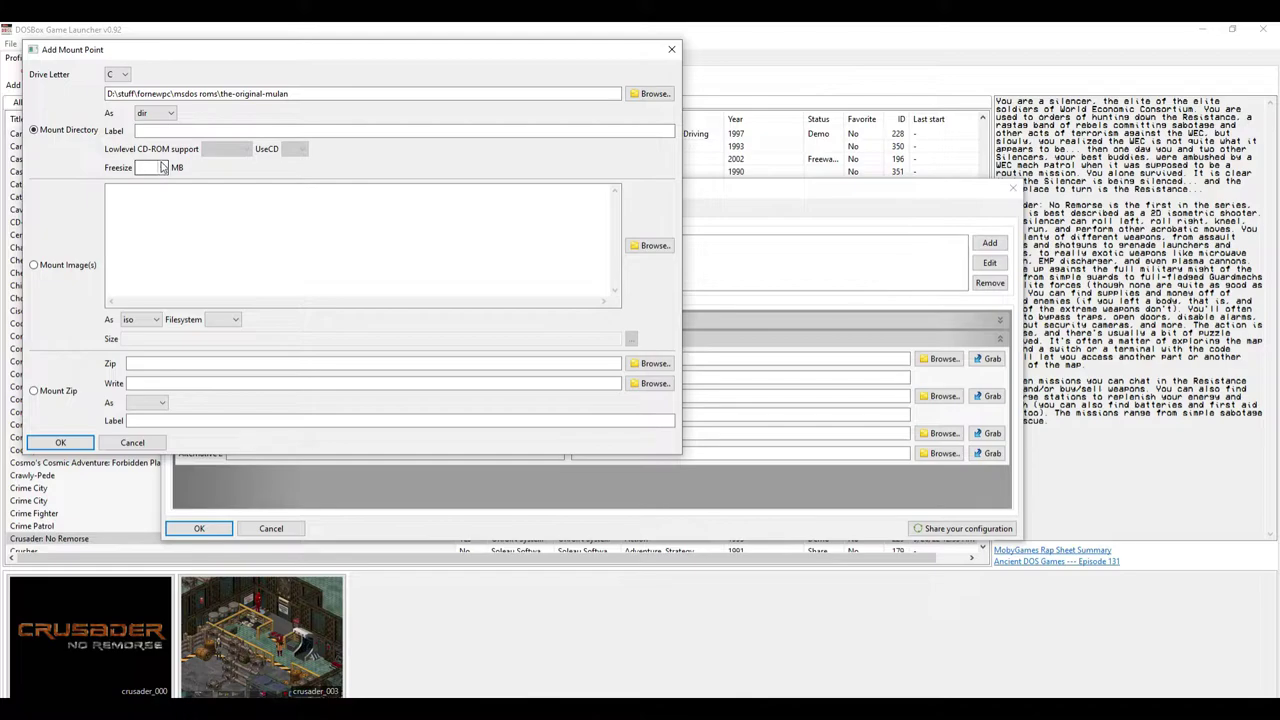
click(80, 436)
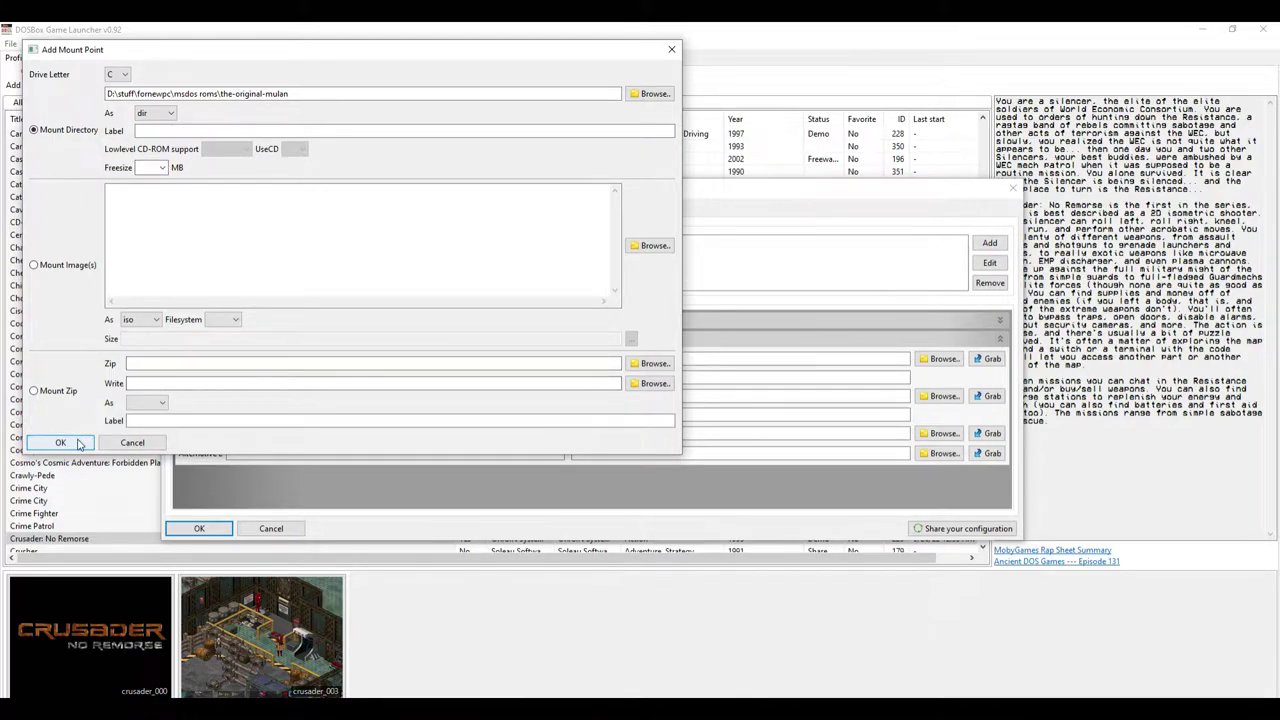
Step: Mount the disc image TOM.cue from the the-original-mulan folder as drive D, type iso with the iso filesystem
click(987, 243)
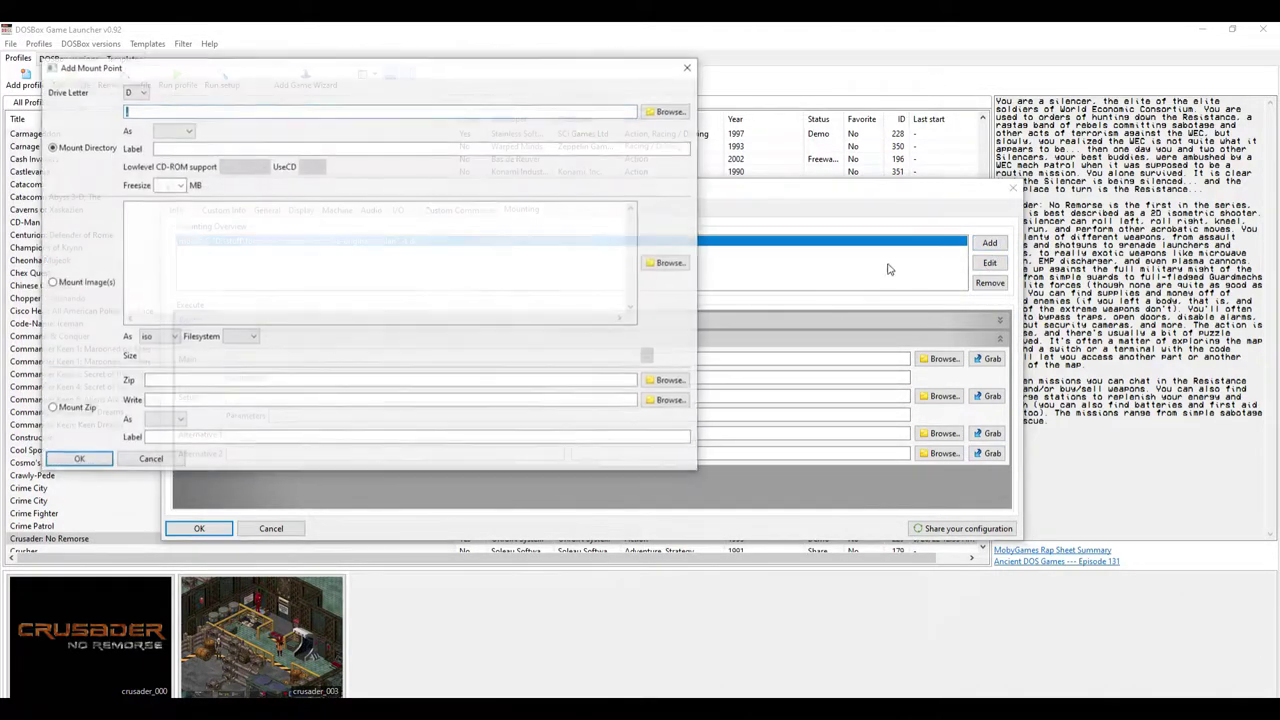
click(52, 282)
click(664, 264)
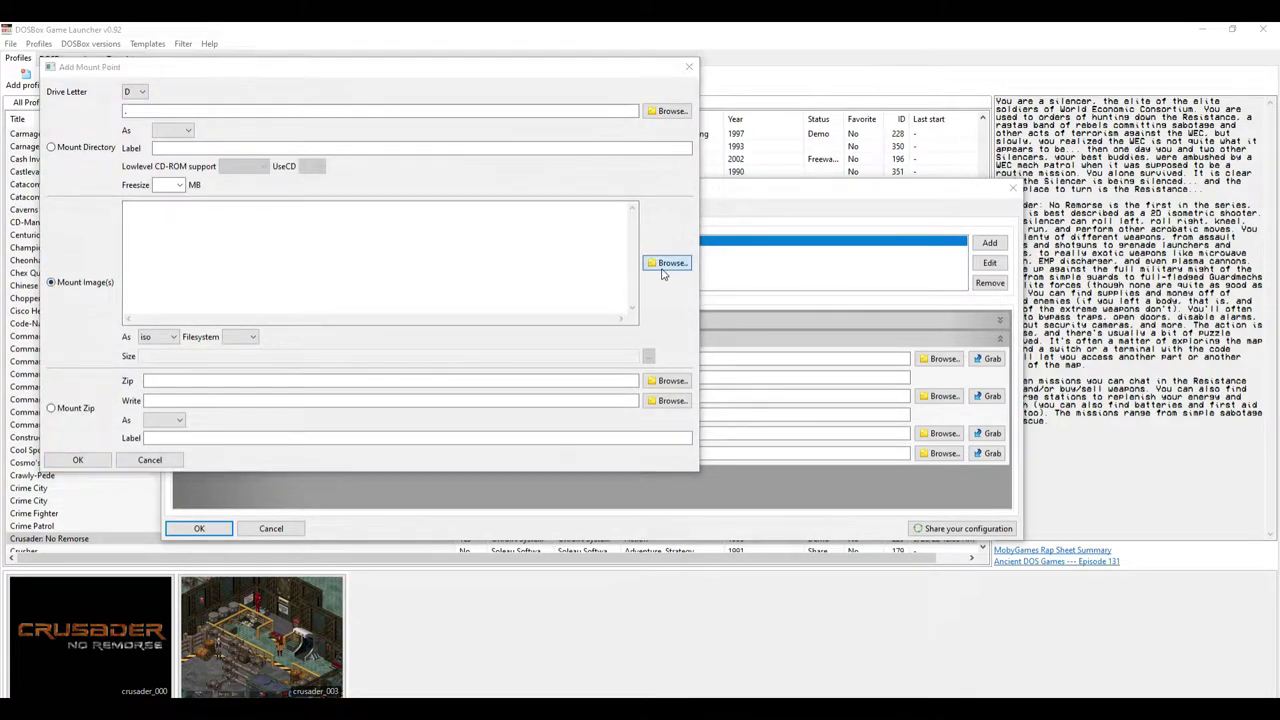
click(105, 186)
double_click(477, 275)
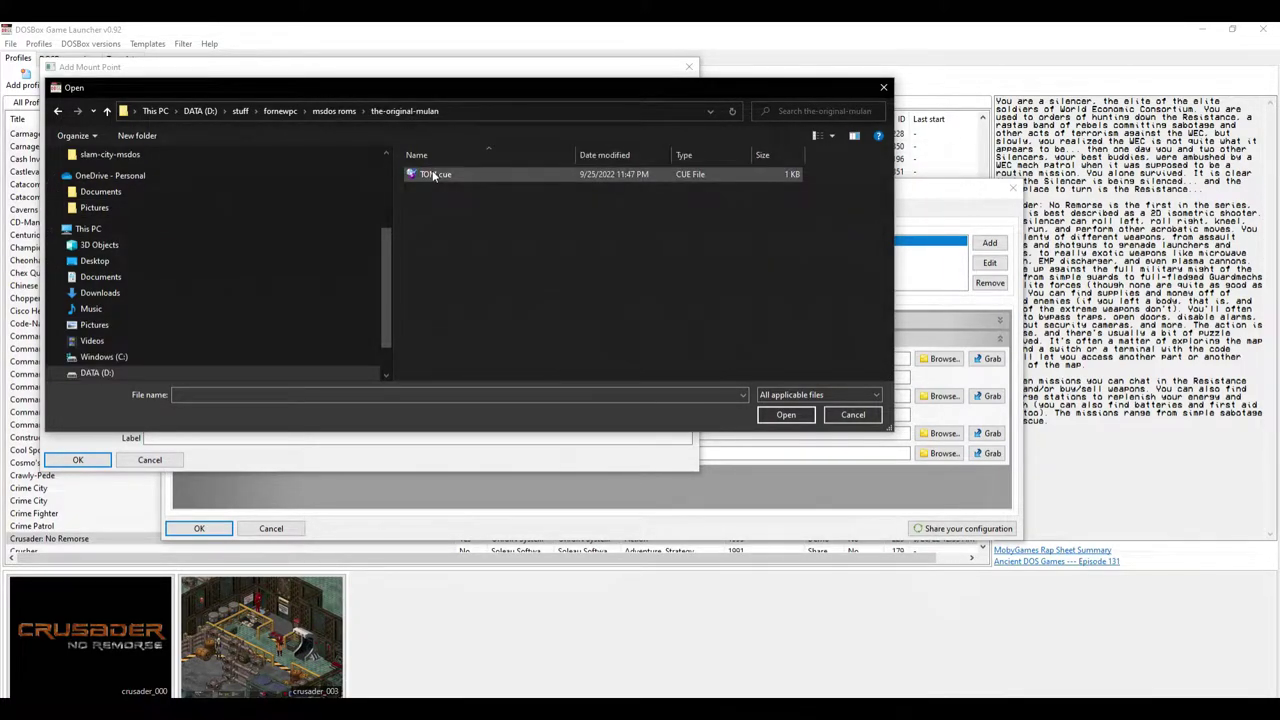
click(433, 175)
click(780, 414)
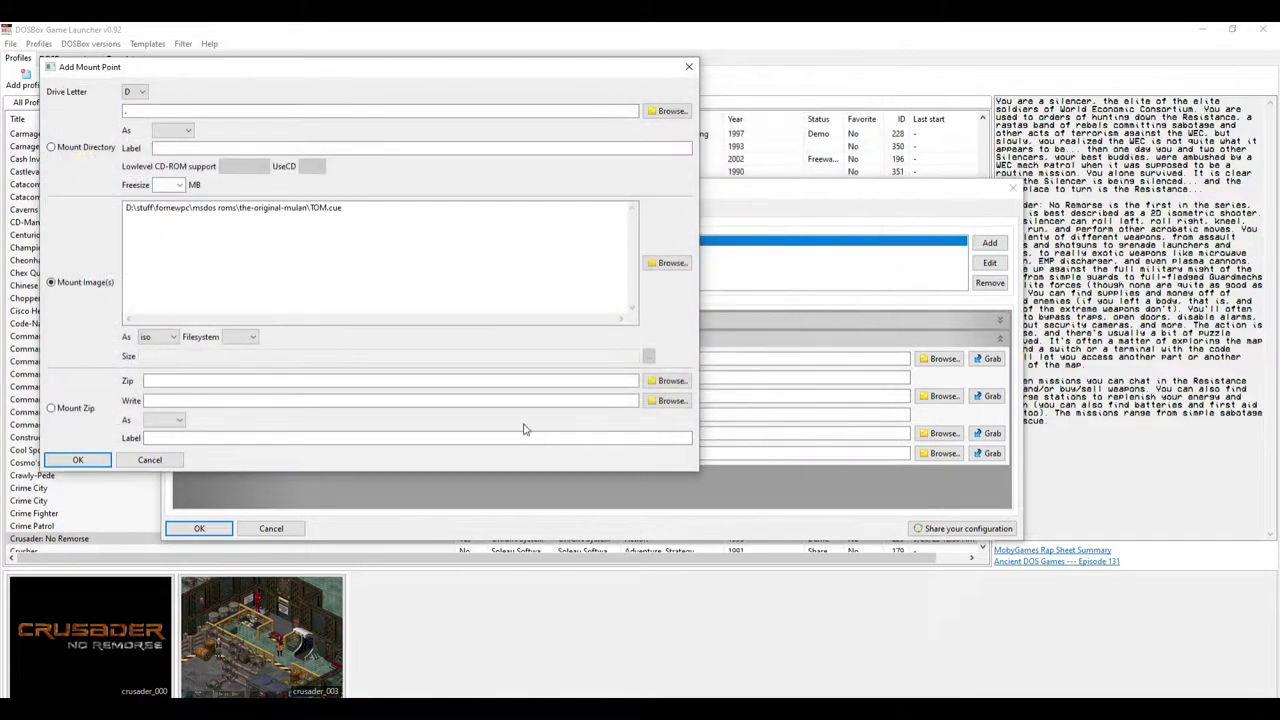
click(236, 340)
click(245, 362)
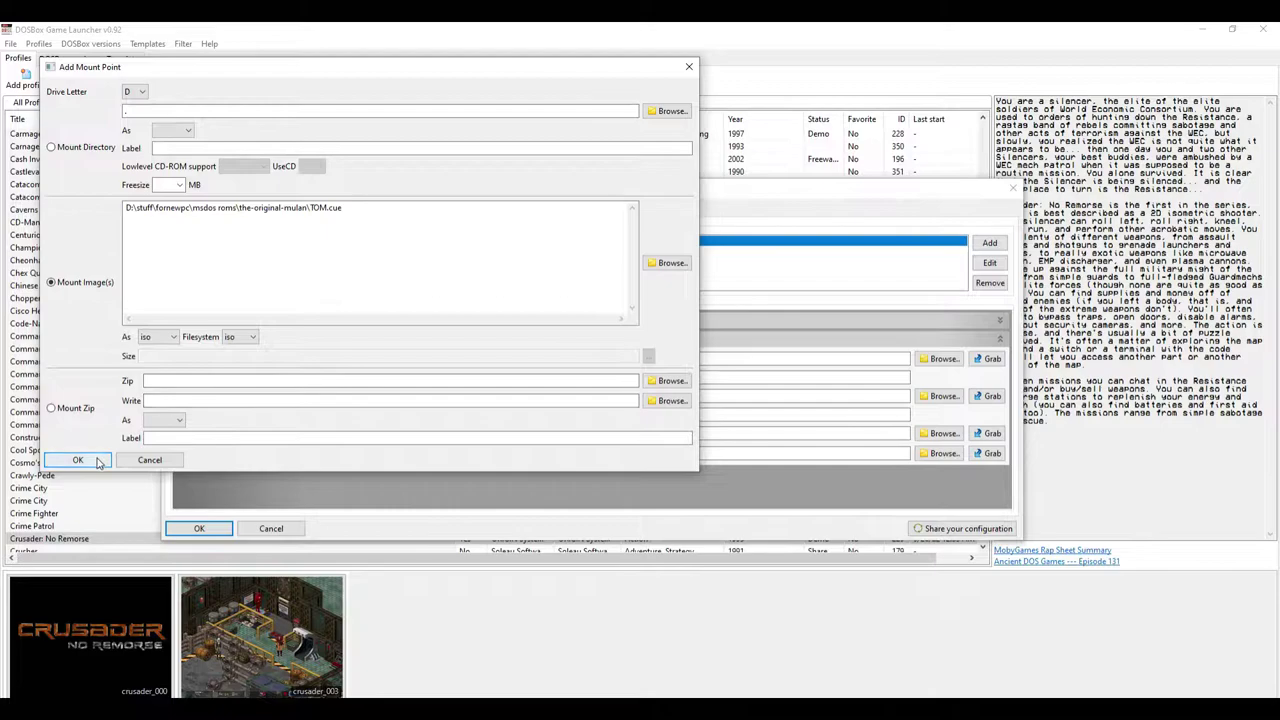
click(80, 460)
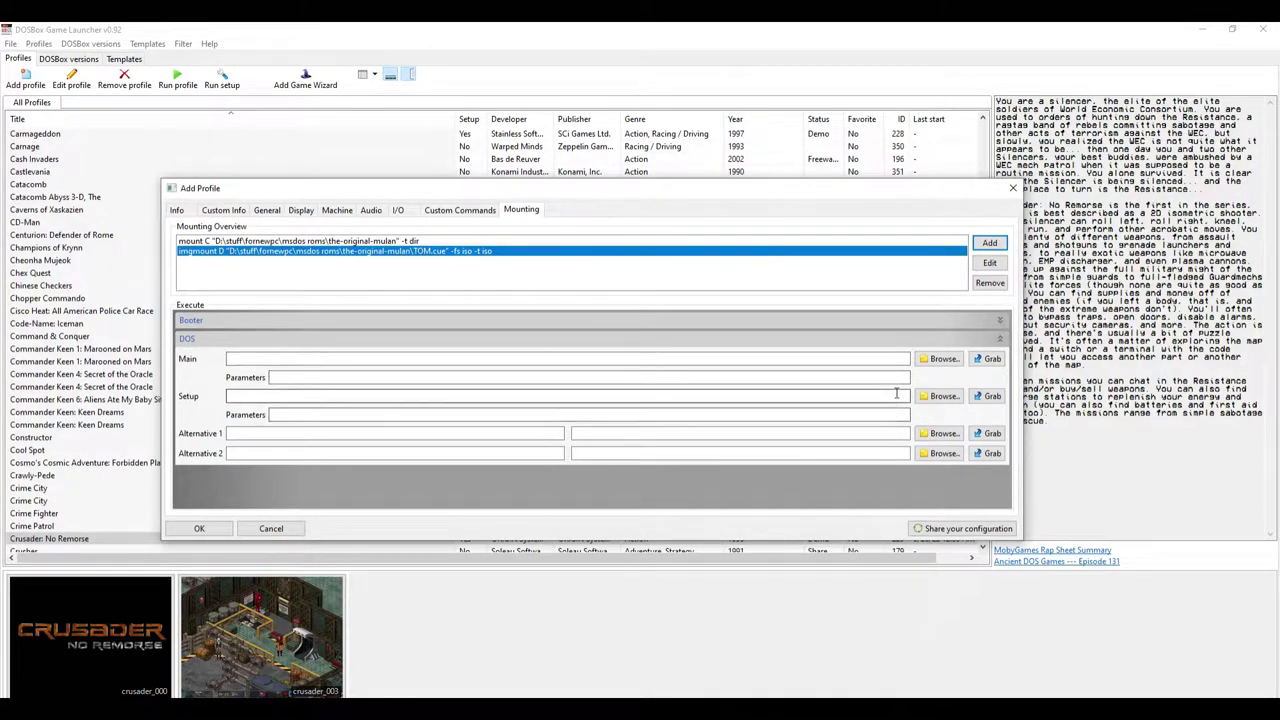
Step: Set the profile's main executable to PLAY.BAT from the mounted TOM.cue image
click(988, 359)
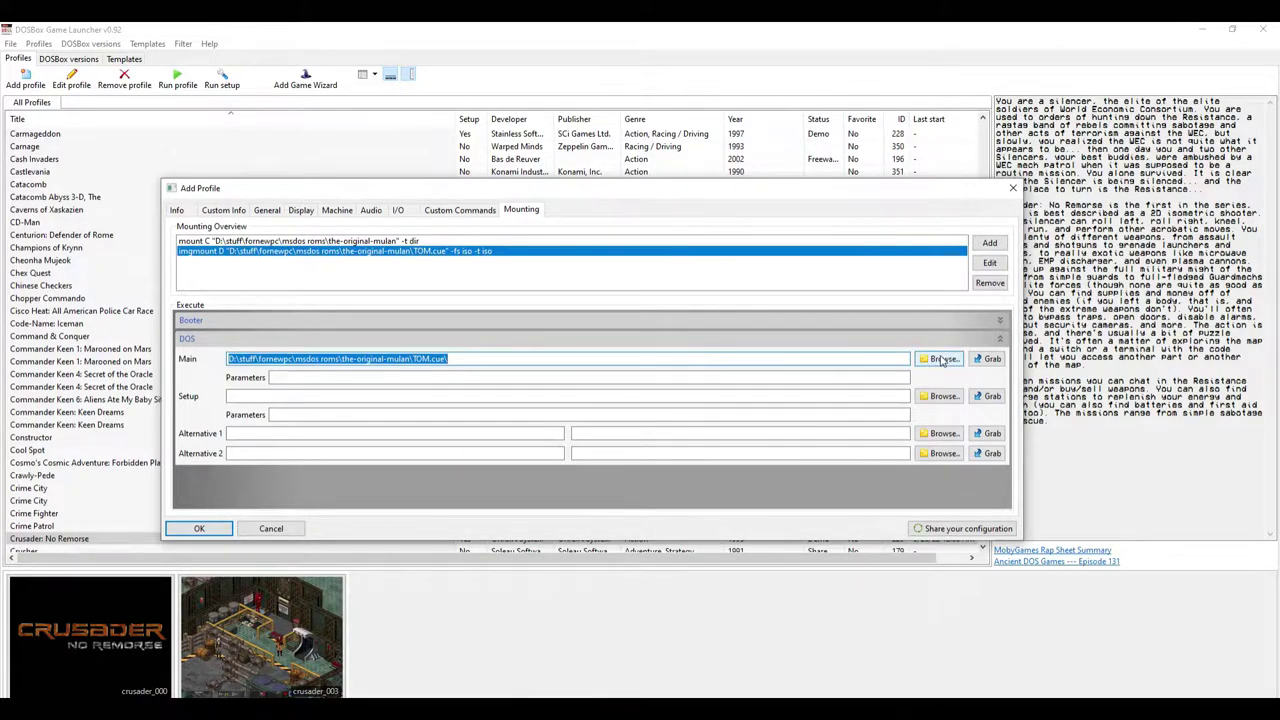
click(940, 359)
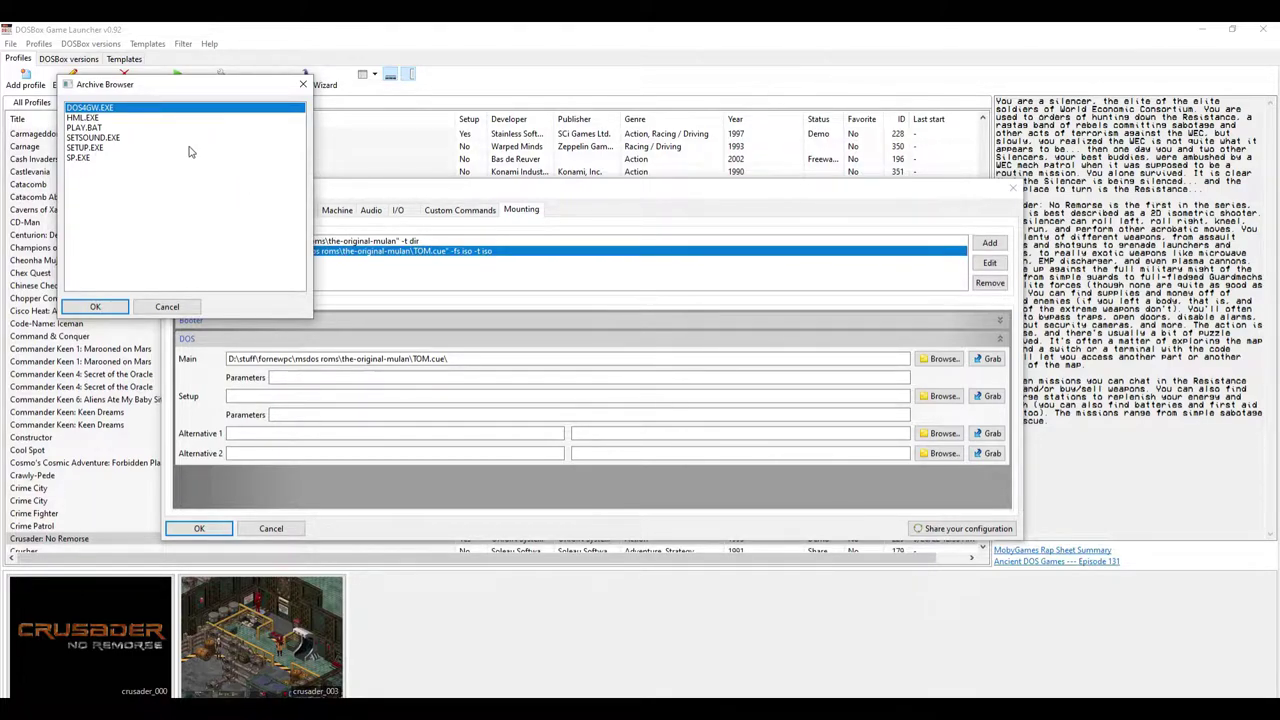
click(95, 128)
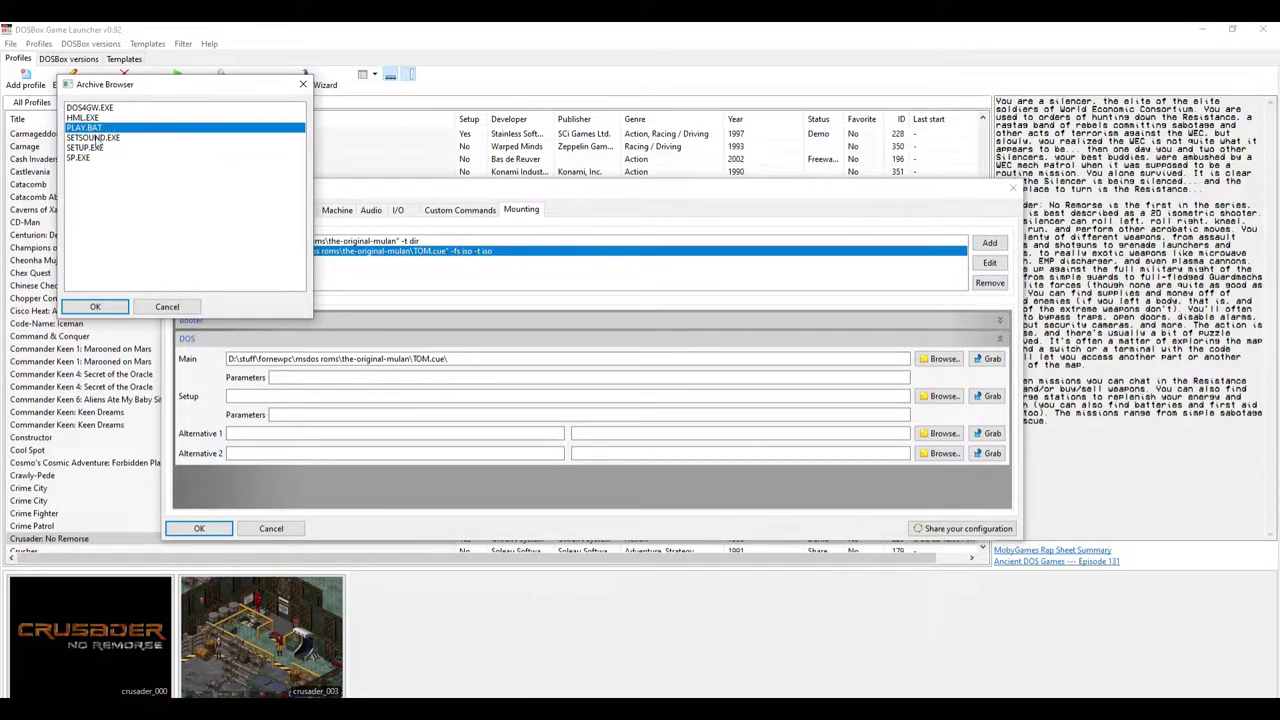
click(95, 307)
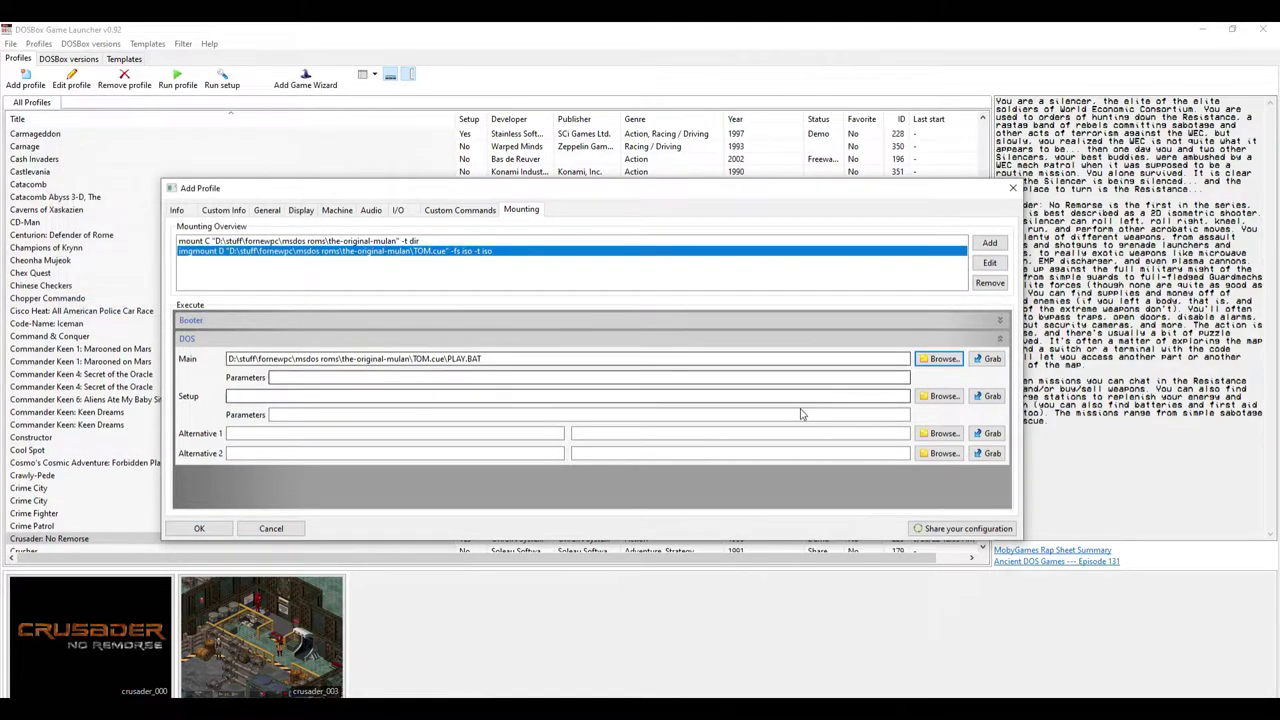
Step: Set the setup executable to SETUP.EXE from the TOM.cue image and save the profile
click(988, 397)
click(942, 396)
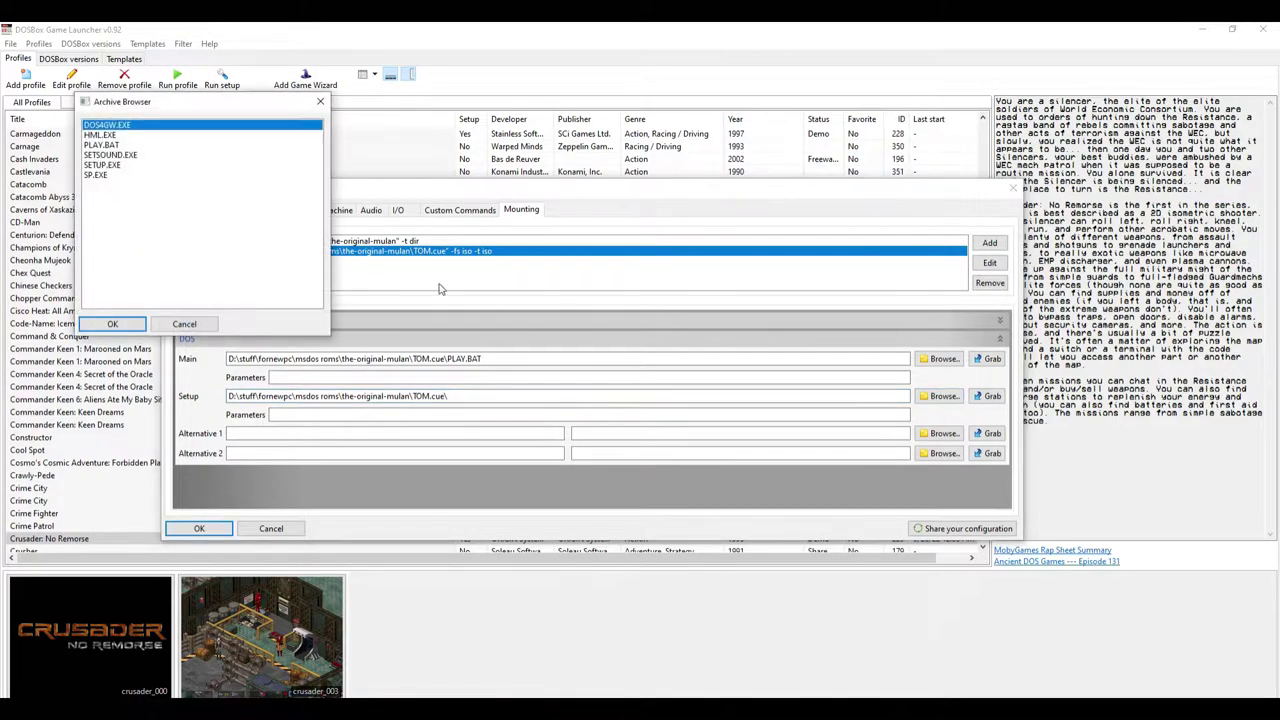
click(114, 167)
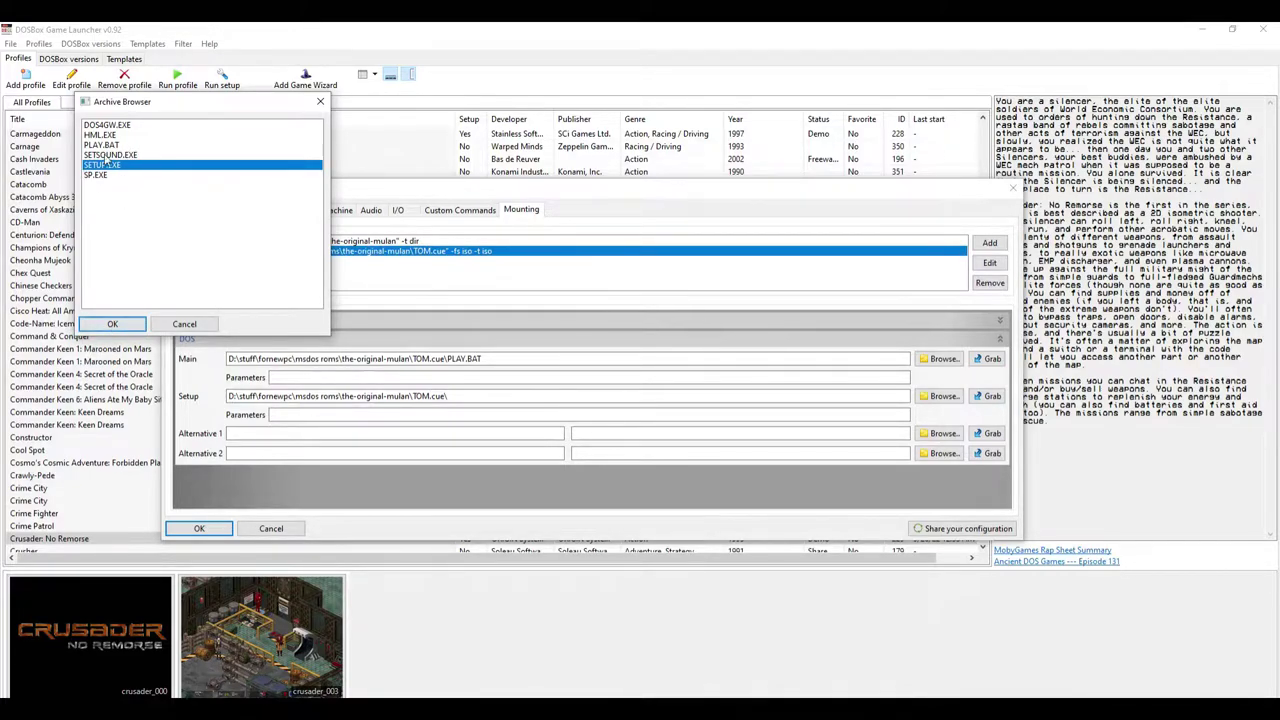
click(115, 323)
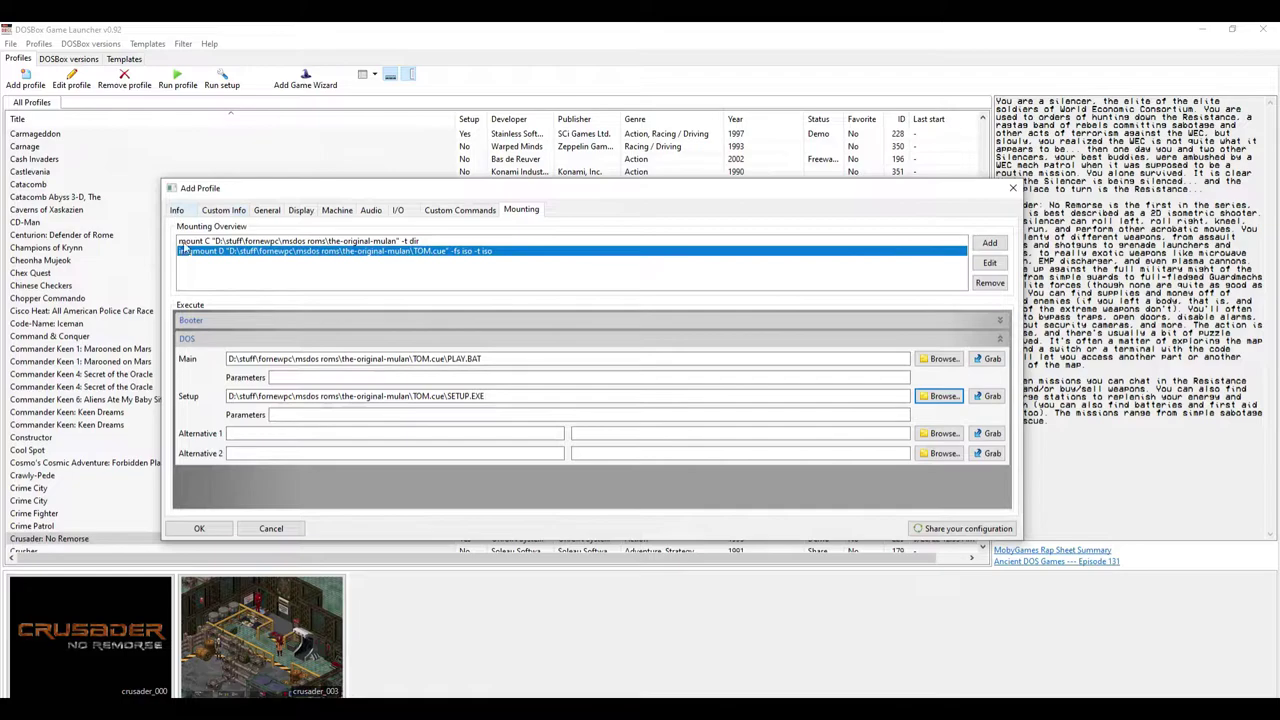
click(200, 529)
Step: Run the setup program of the mulan profile and leave its serial number prompt without entering anything
right_click(30, 541)
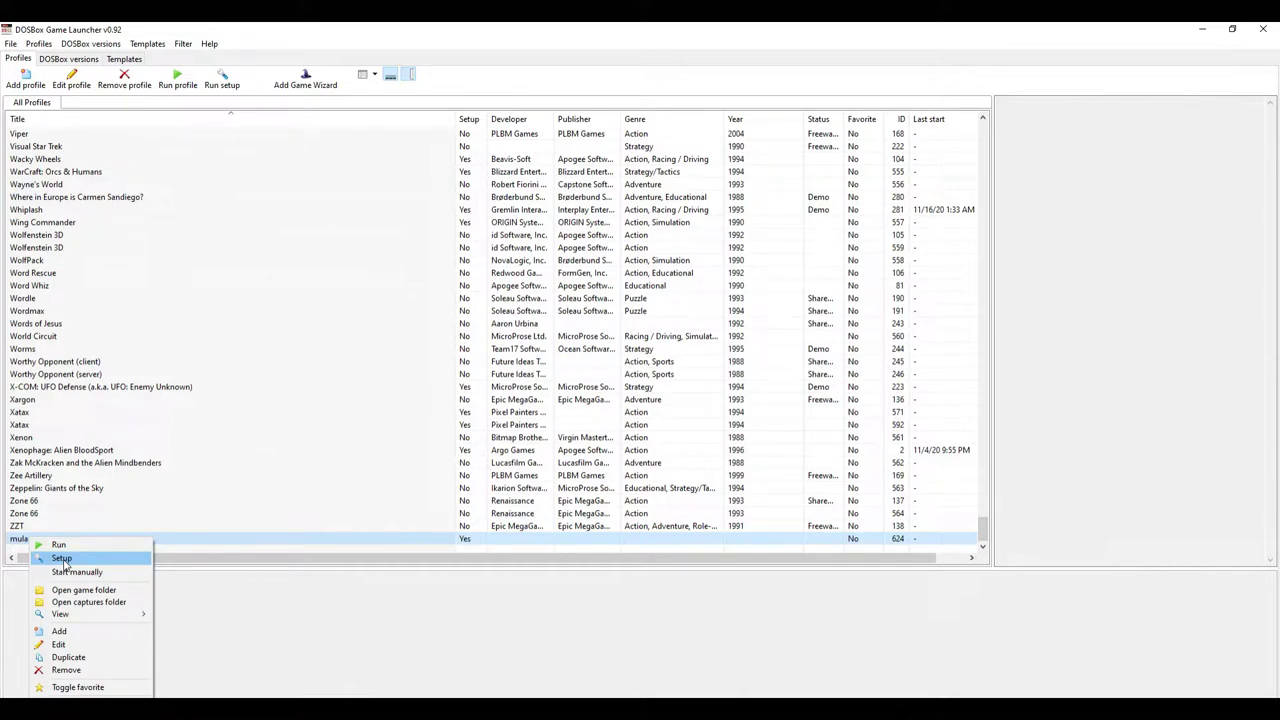
click(62, 560)
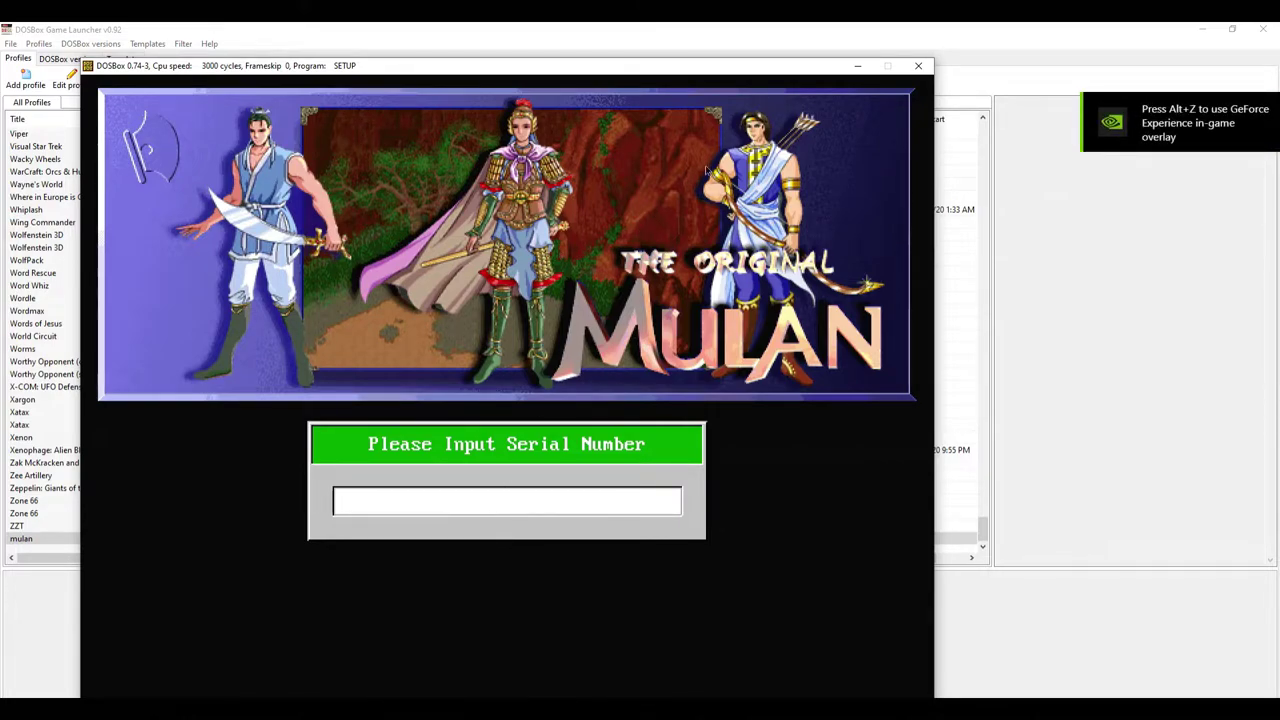
key(Return)
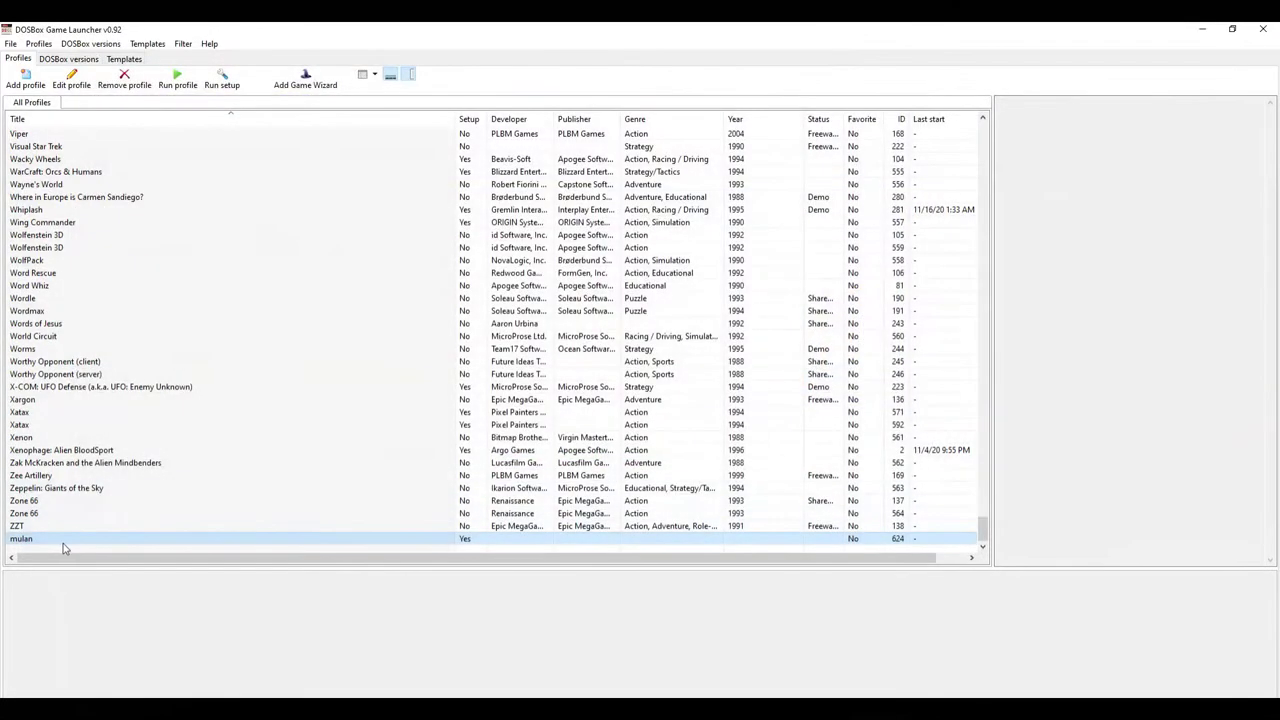
Step: Run the mulan profile and check the system sound volume during the game's intro
right_click(22, 539)
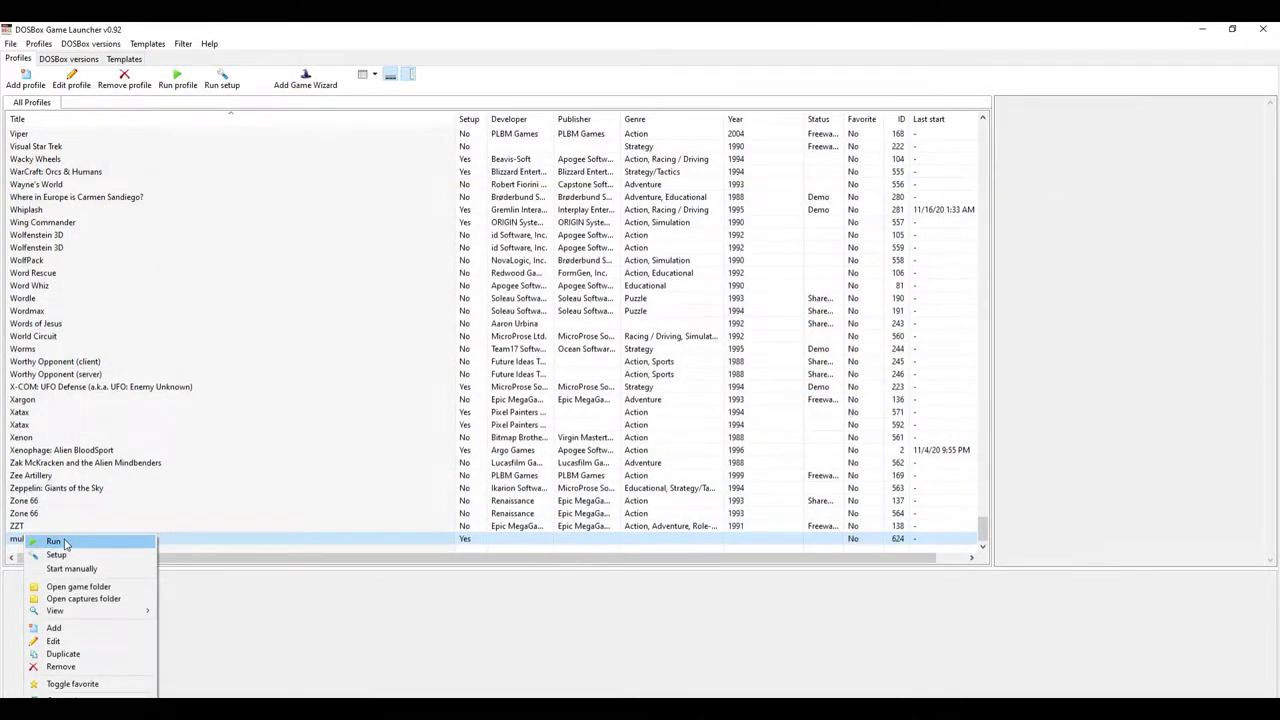
click(54, 541)
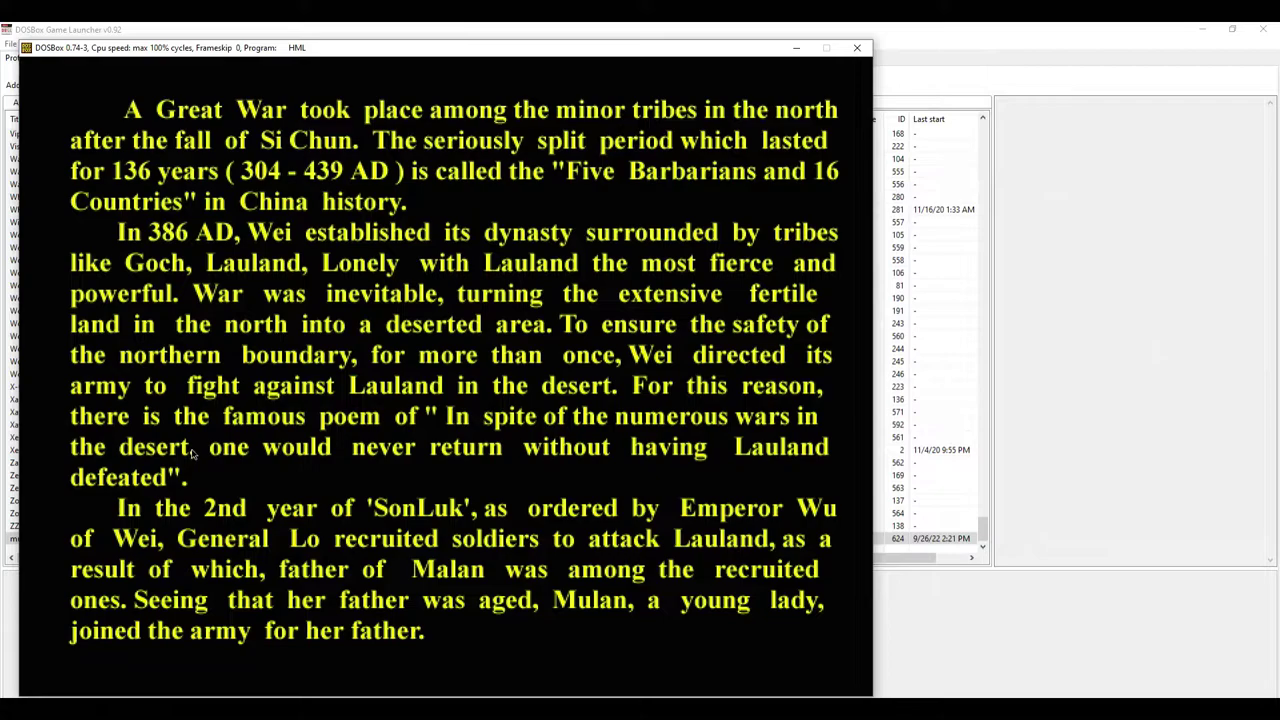
click(1160, 706)
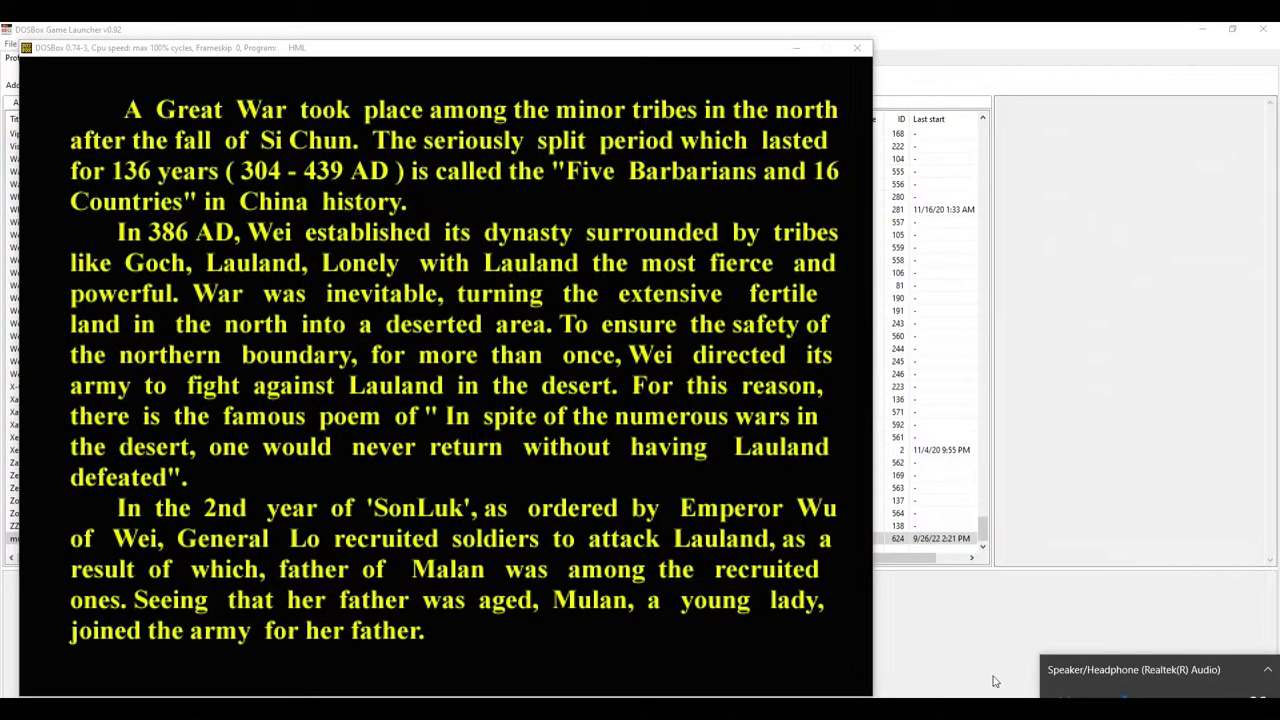
click(1160, 706)
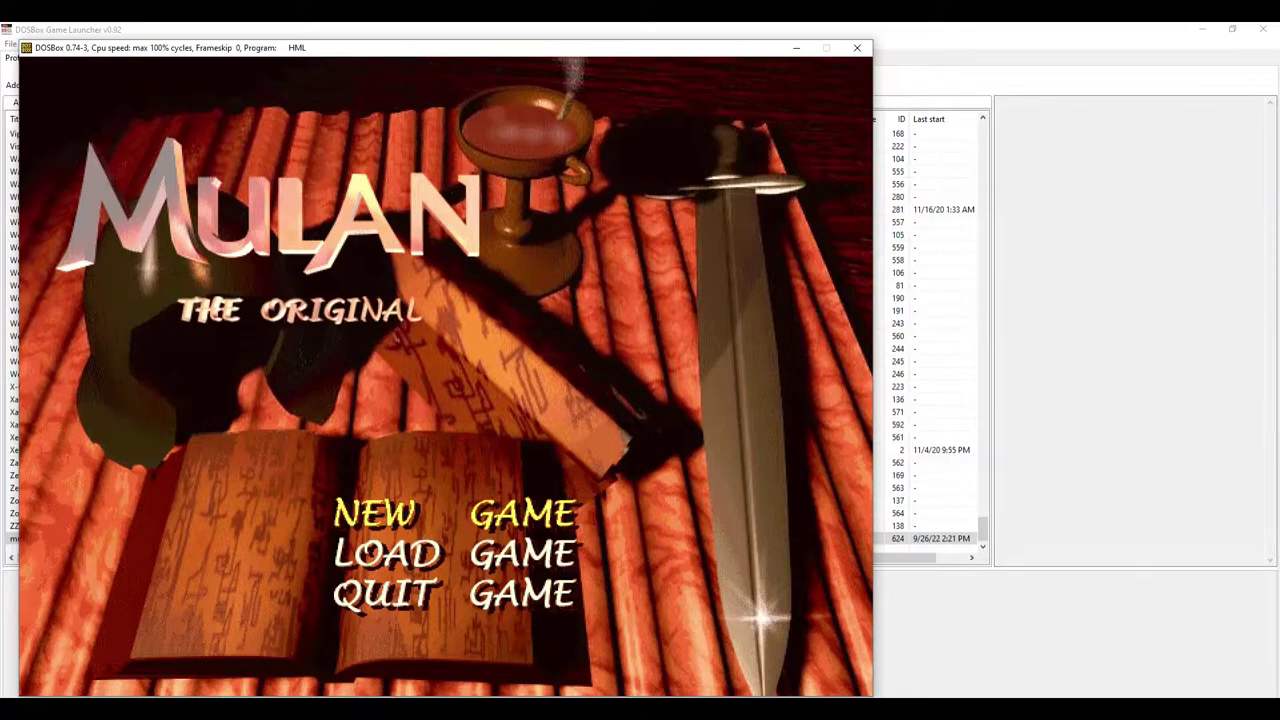
Step: Start a new game from Mulan's title menu, then exit the game and confirm with Yes
key(Down)
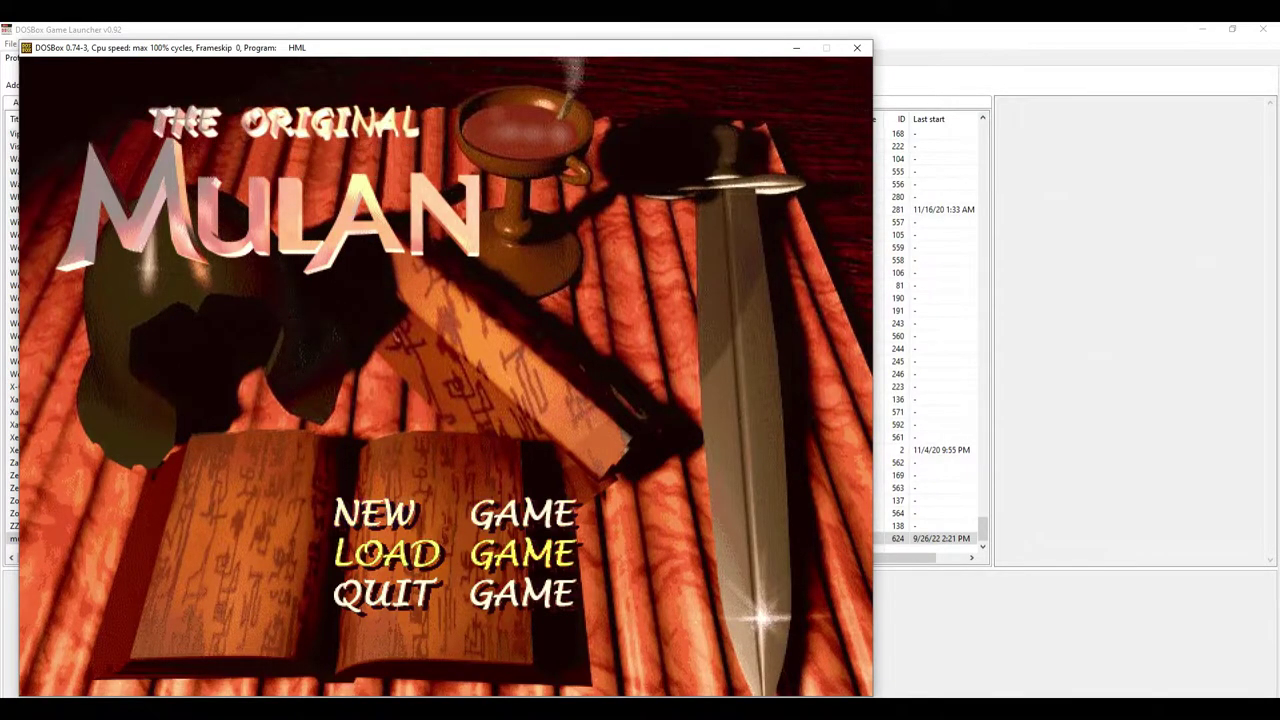
key(Up)
key(Return)
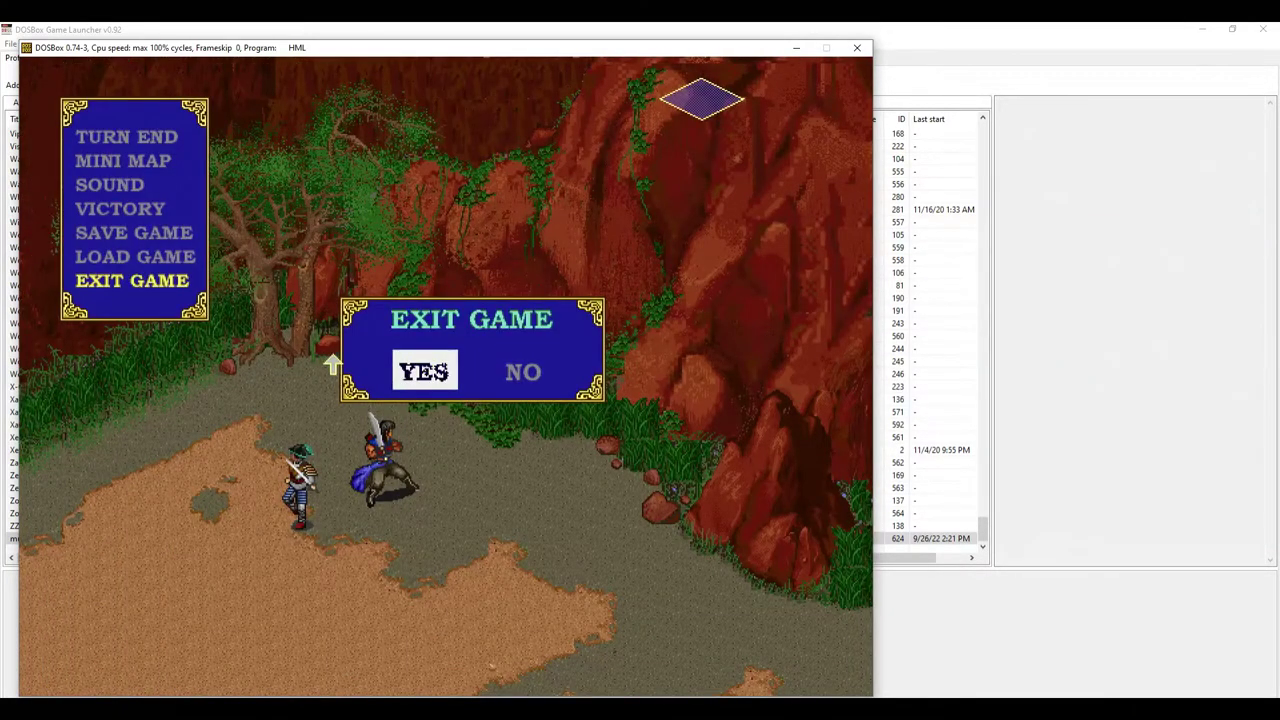
click(420, 369)
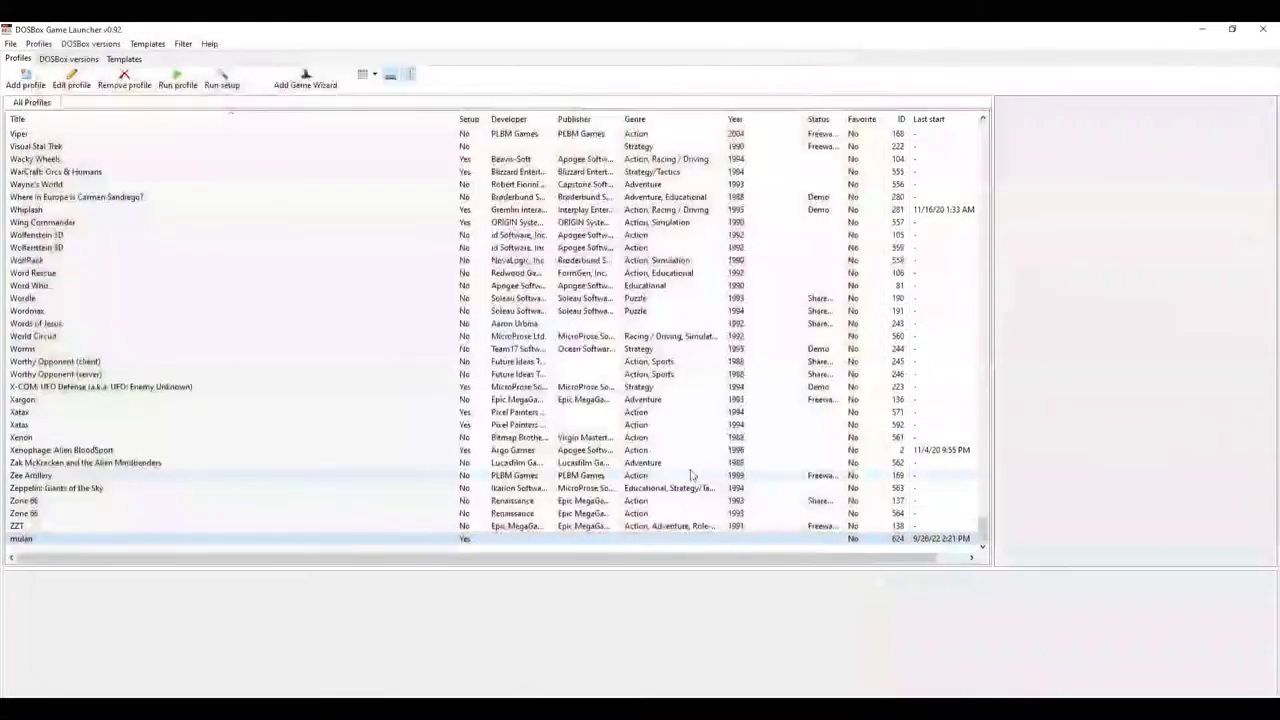